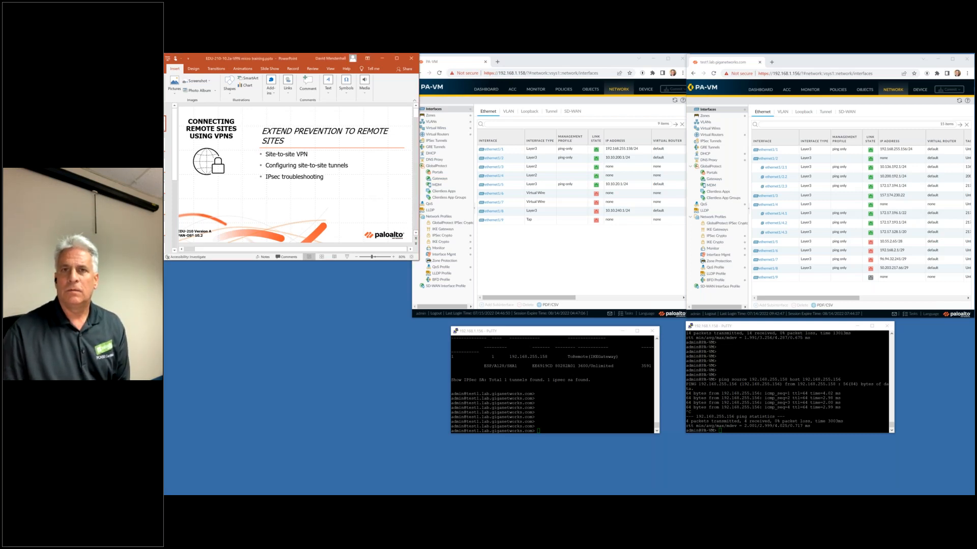
# Advance the deck from the title slide to the prerequisite slide listing the windows and ping commands.
pyautogui.scroll(-1, 365, 200)
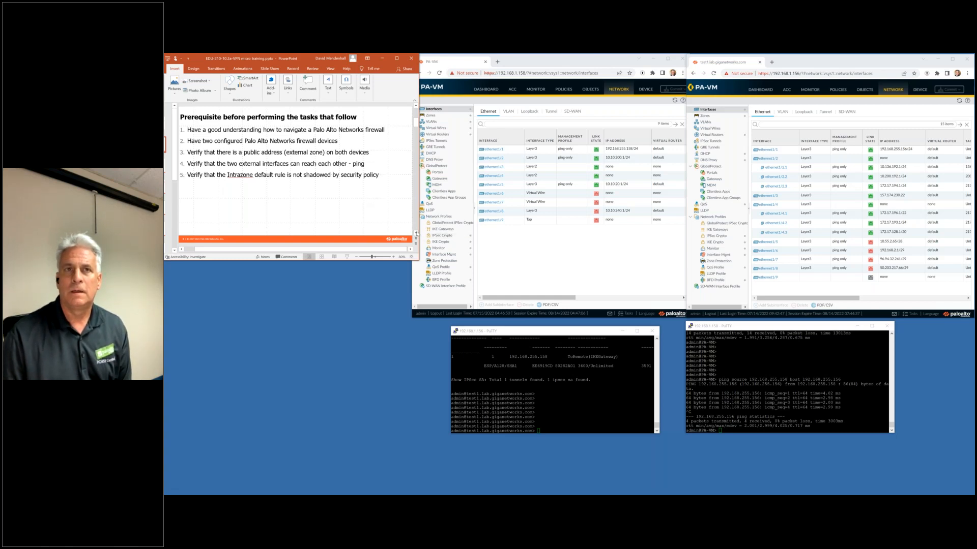
pyautogui.click(416, 233)
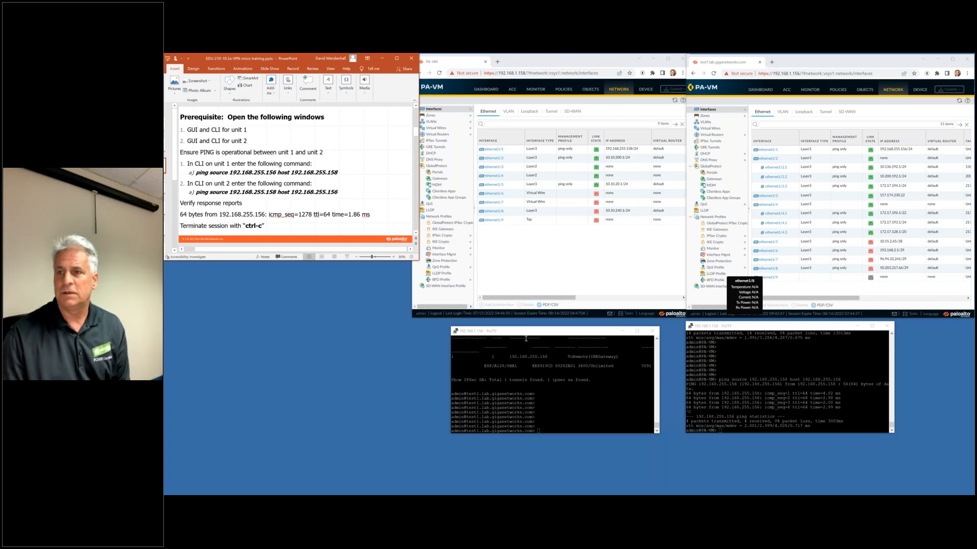
# Rerun unit 2's ping to 192.168.255.156, stop it, and advance to Learning Objectives.
pyautogui.moveTo(526, 336)
pyautogui.mouseDown()
pyautogui.moveTo(605, 354)
pyautogui.moveTo(771, 351)
pyautogui.moveTo(523, 340)
pyautogui.mouseUp()
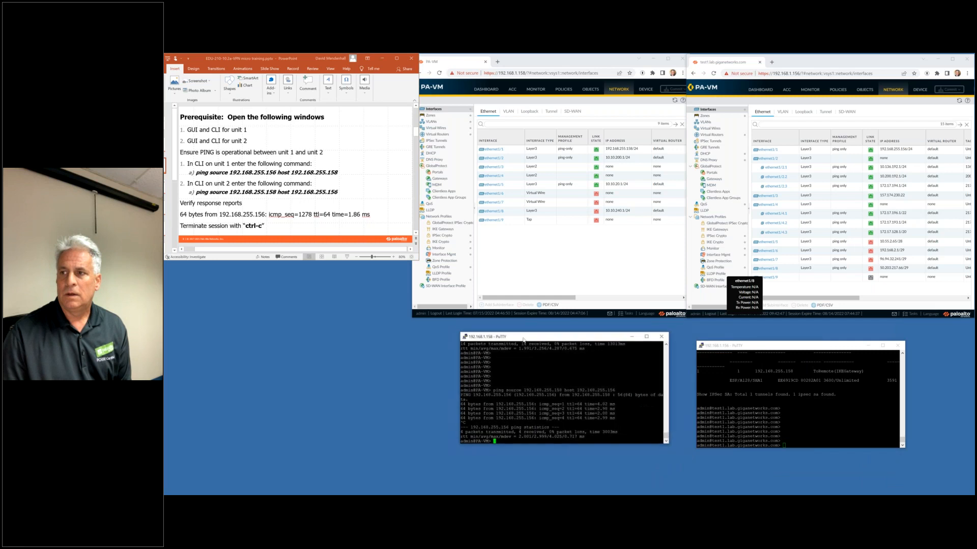
pyautogui.moveTo(738, 347); pyautogui.dragTo(735, 344)
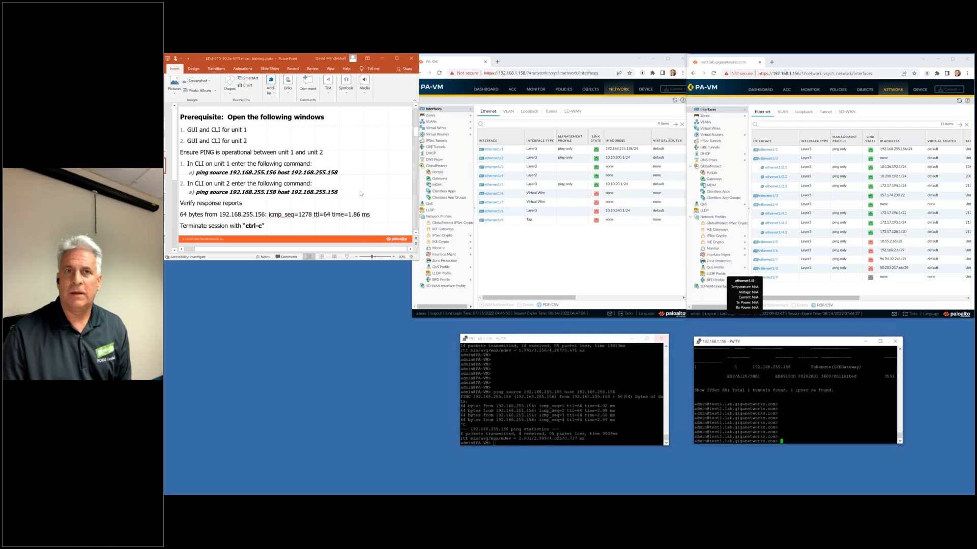
pyautogui.click(534, 391)
pyautogui.press('Up')
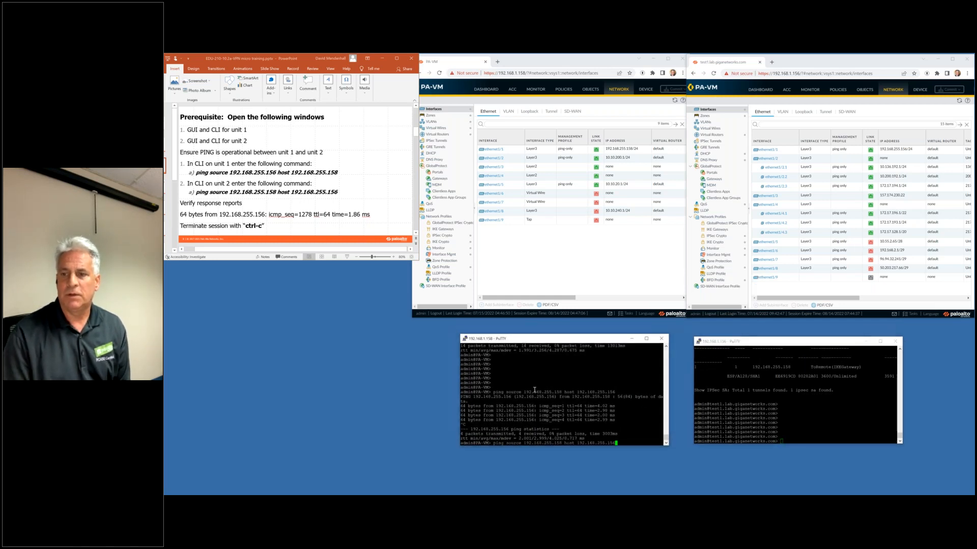
pyautogui.press('Return')
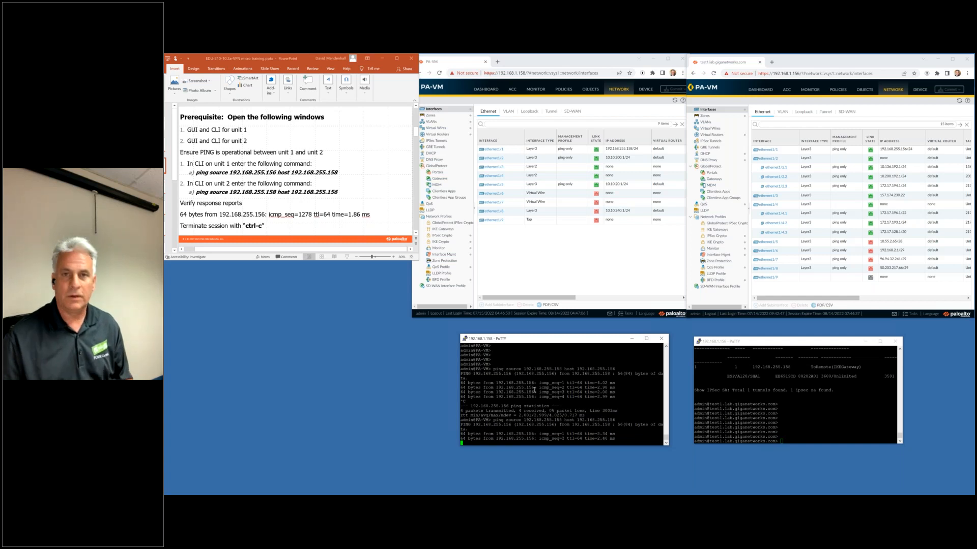
pyautogui.hotkey('ctrl', 'c')
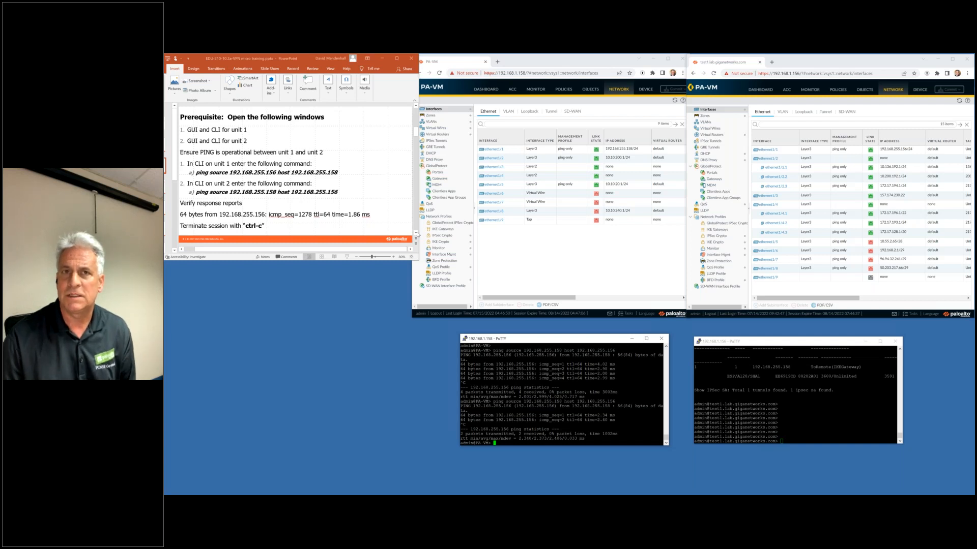
pyautogui.click(417, 247)
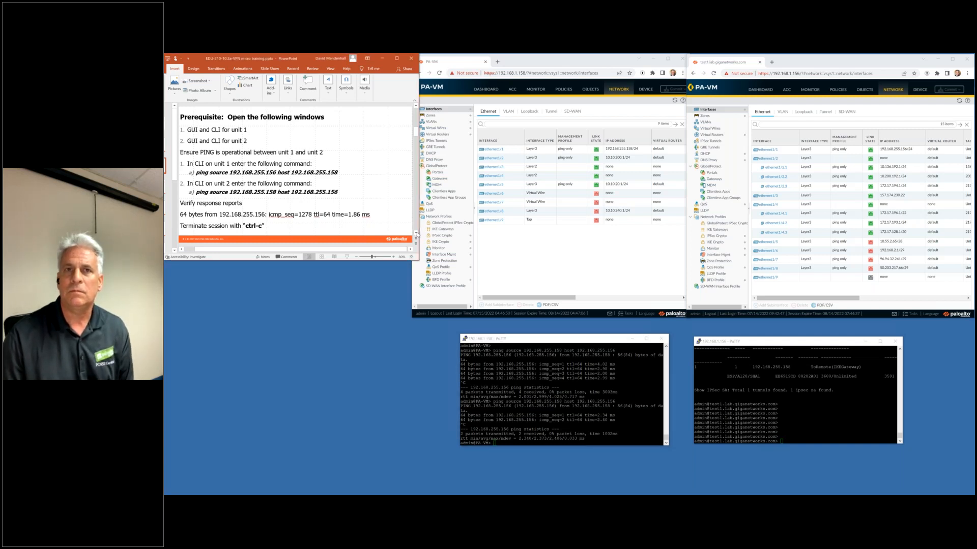
pyautogui.click(416, 234)
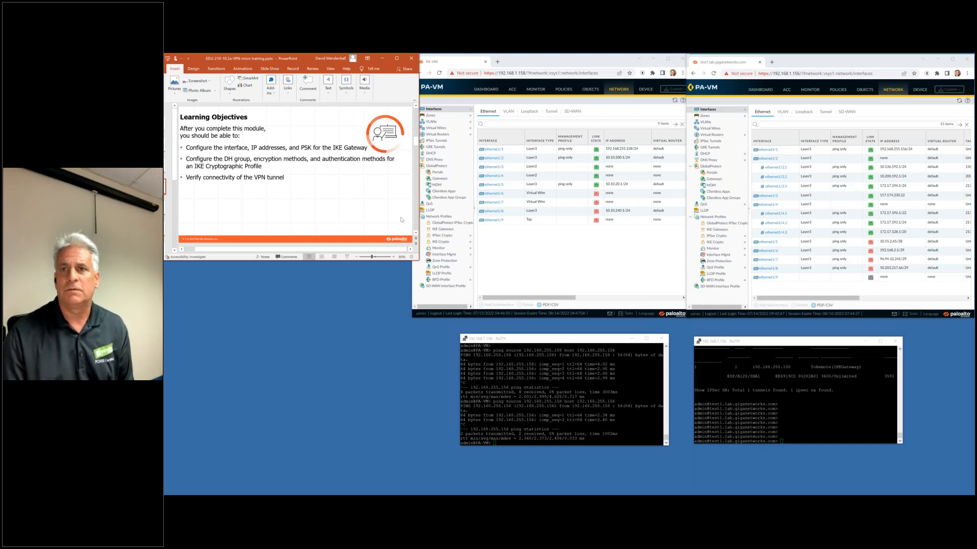
# Advance past the site-to-site VPN overview to the Settings information page slide.
pyautogui.click(416, 233)
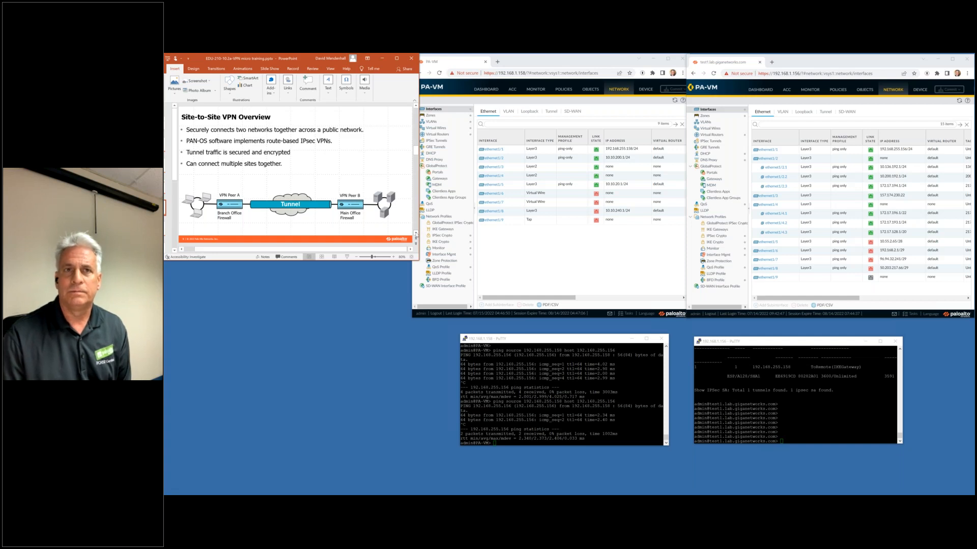
pyautogui.click(416, 234)
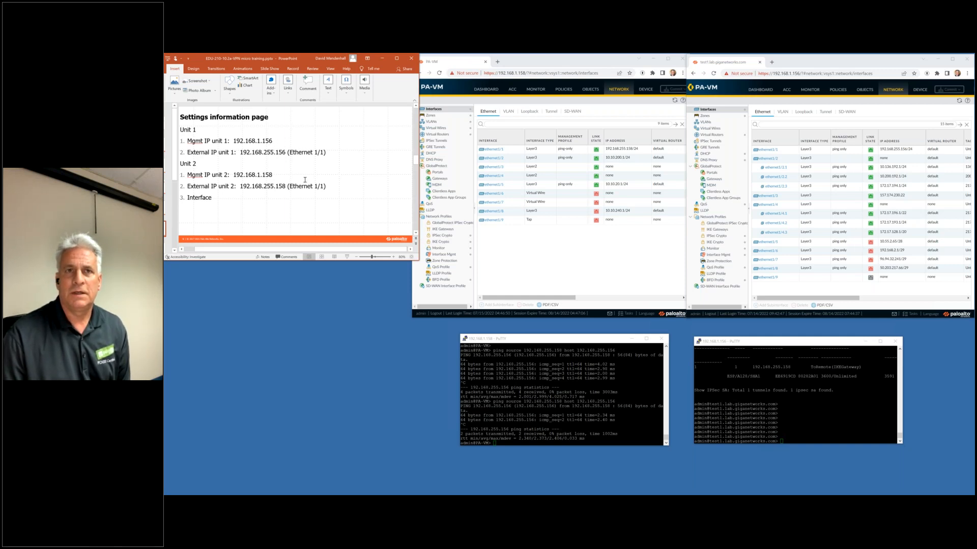
# Create a Layer3 zone named IPsec on the first firewall.
pyautogui.click(415, 234)
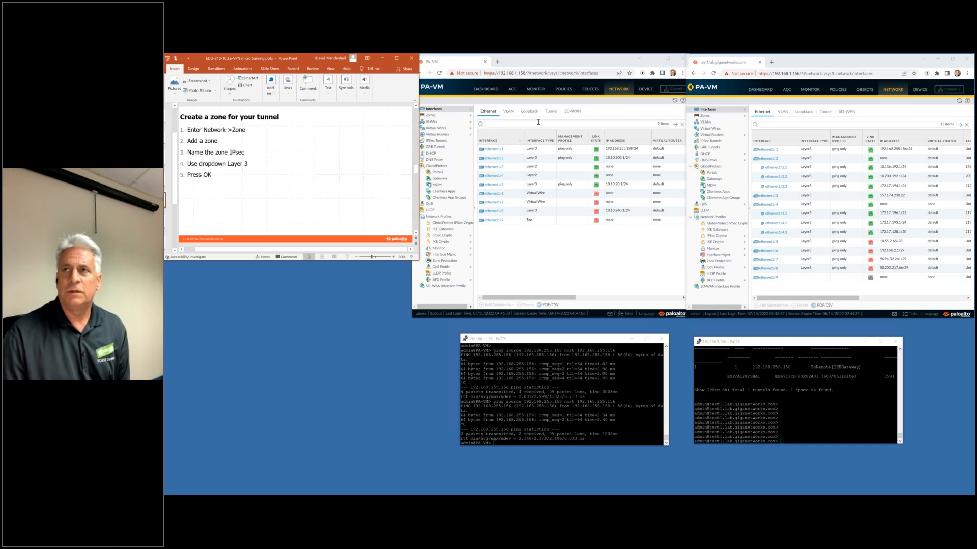
pyautogui.click(430, 115)
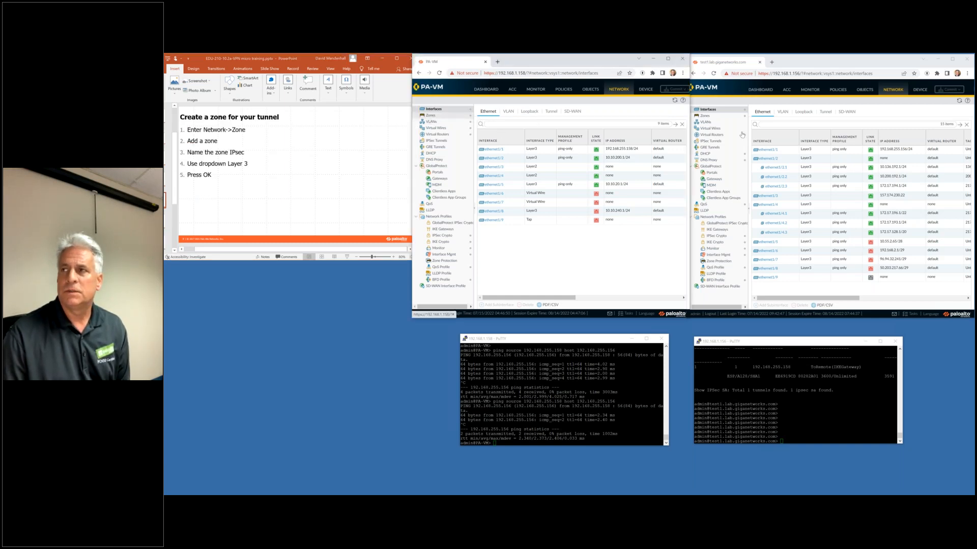
pyautogui.click(705, 116)
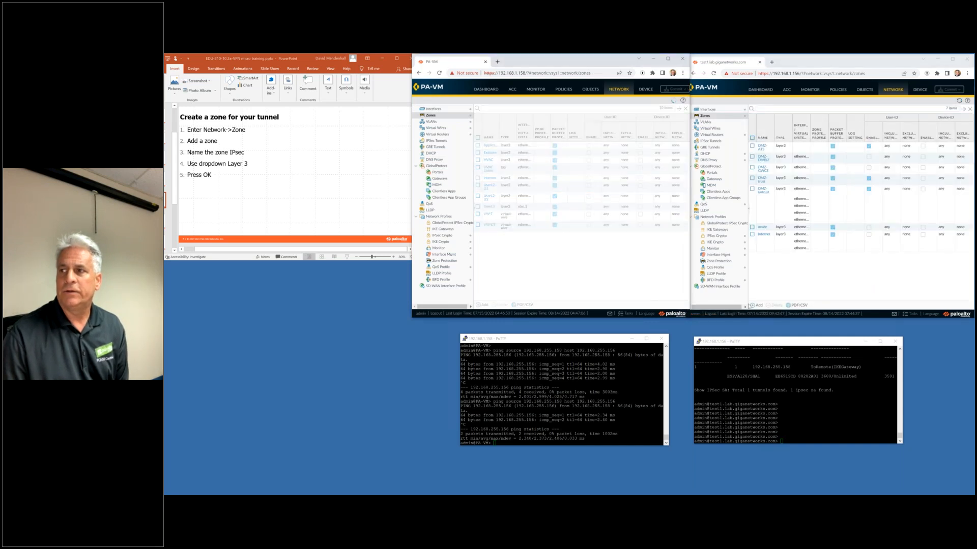
pyautogui.click(757, 306)
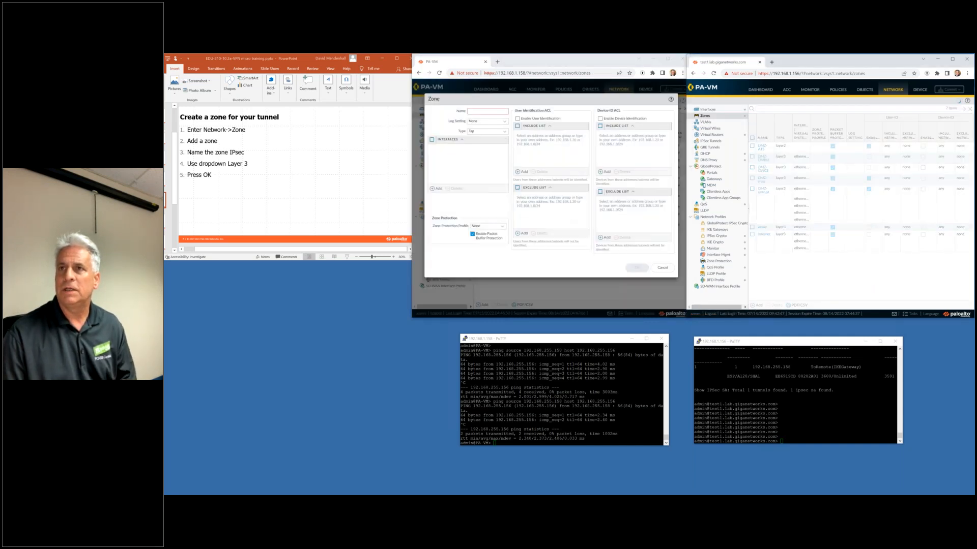
pyautogui.click(505, 131)
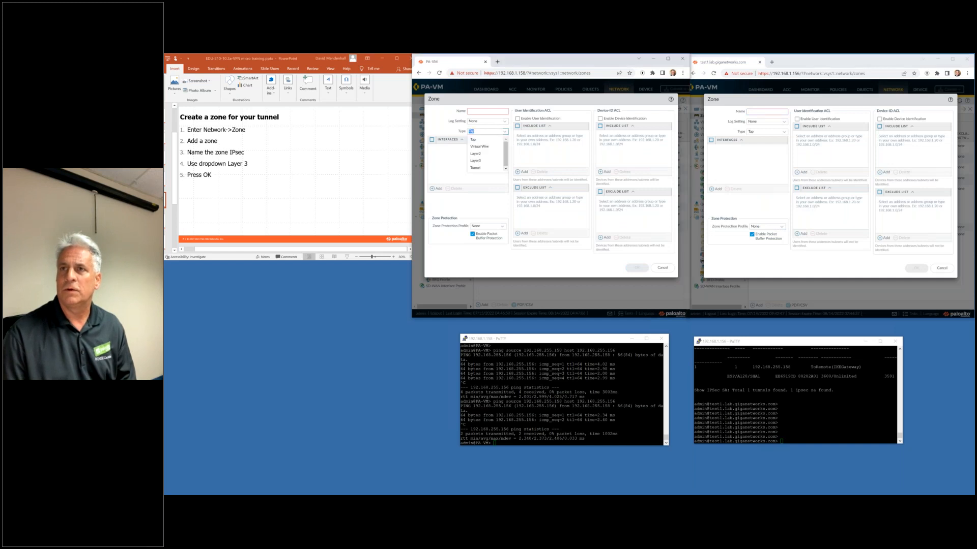
pyautogui.click(481, 155)
pyautogui.click(479, 112)
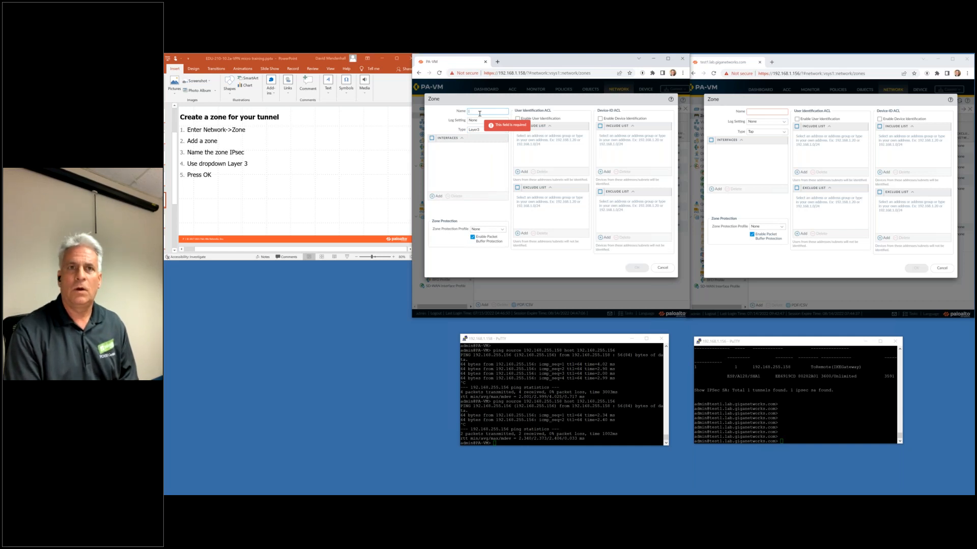
pyautogui.write('IPsec')
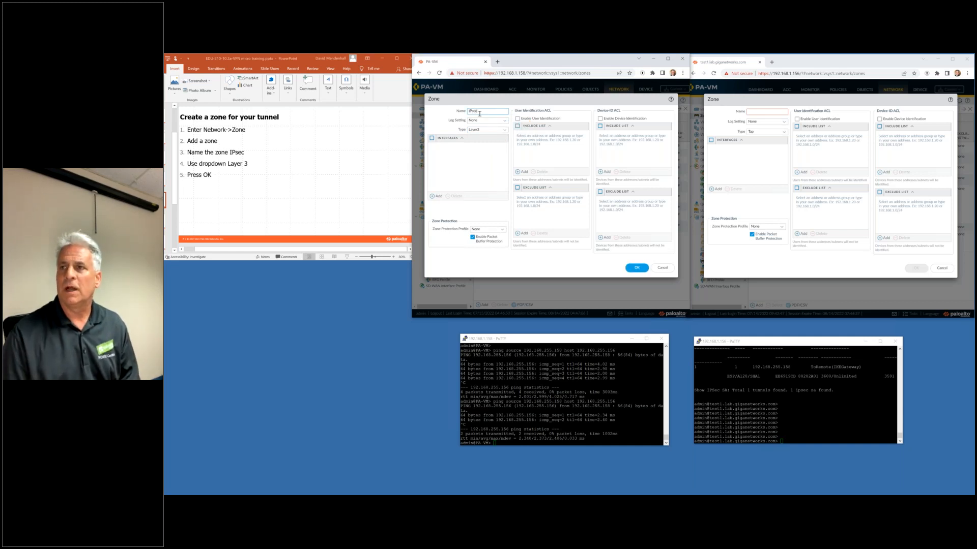
pyautogui.click(639, 267)
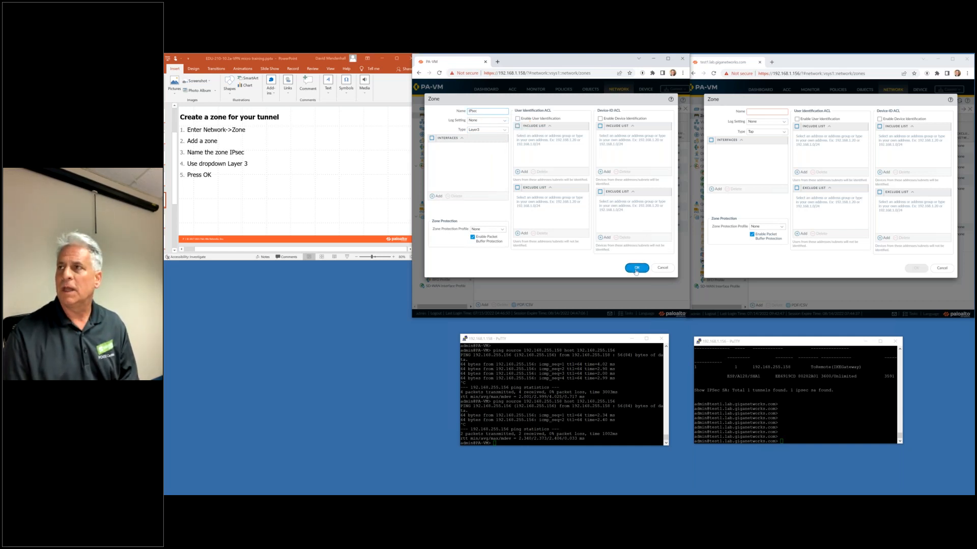
# Create the matching Layer3 IPsec zone on the second firewall.
pyautogui.click(762, 112)
pyautogui.write('IPsec')
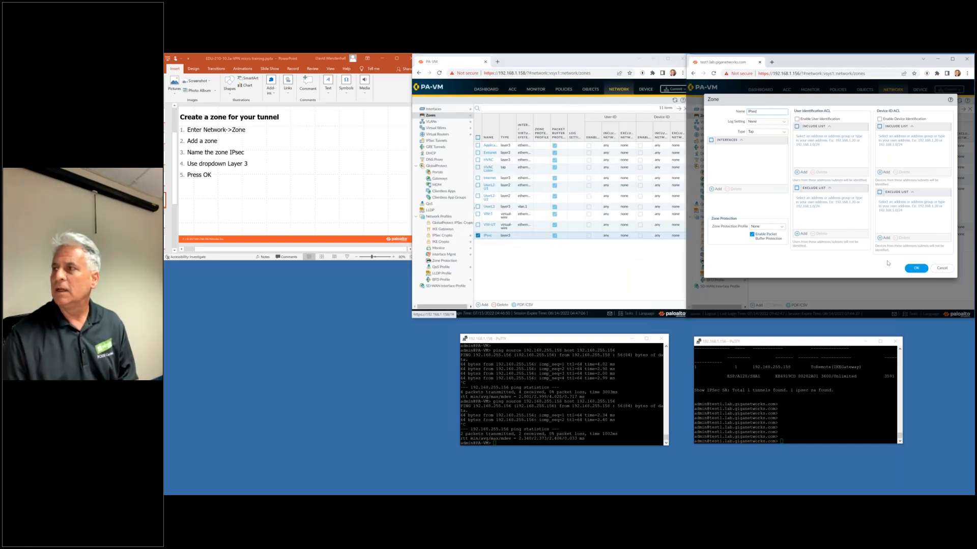
pyautogui.click(784, 133)
pyautogui.click(784, 134)
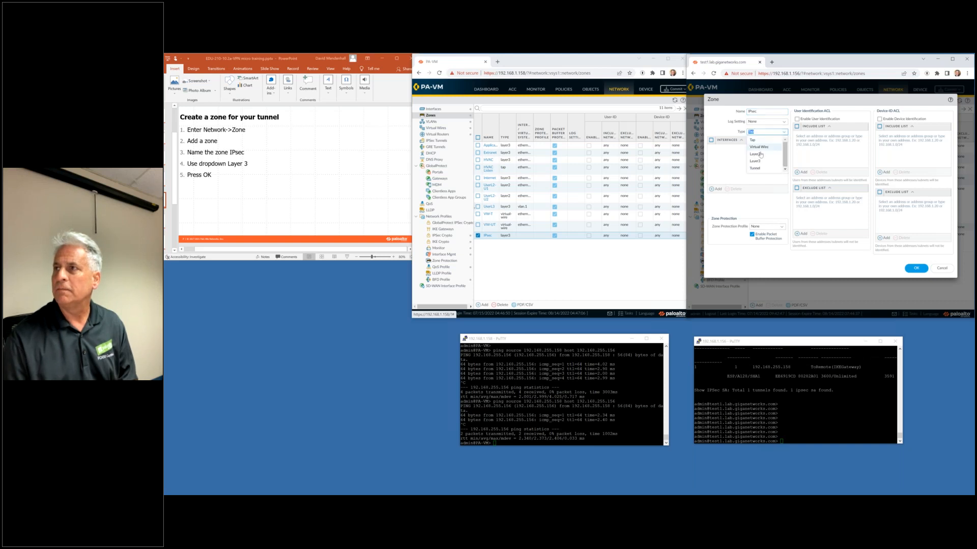
pyautogui.click(761, 158)
pyautogui.click(915, 270)
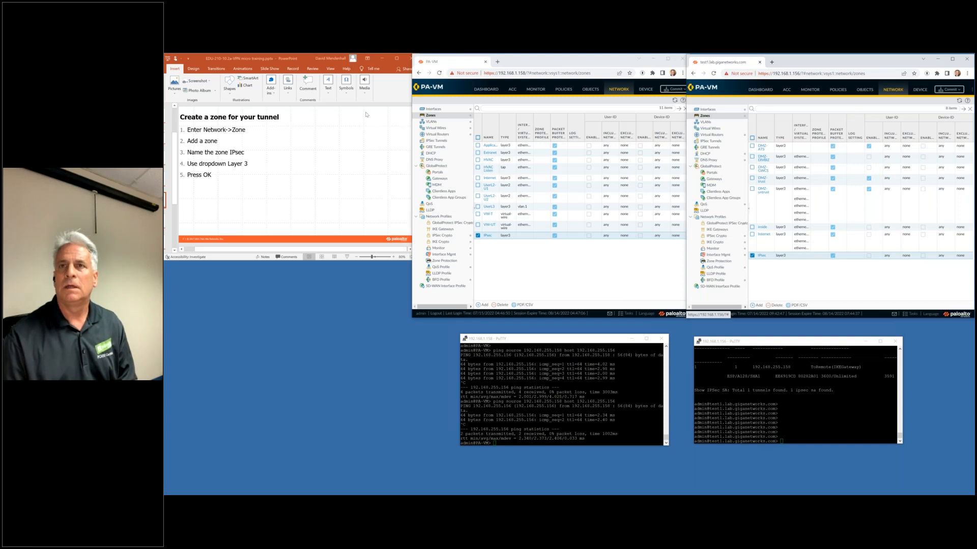
pyautogui.click(310, 62)
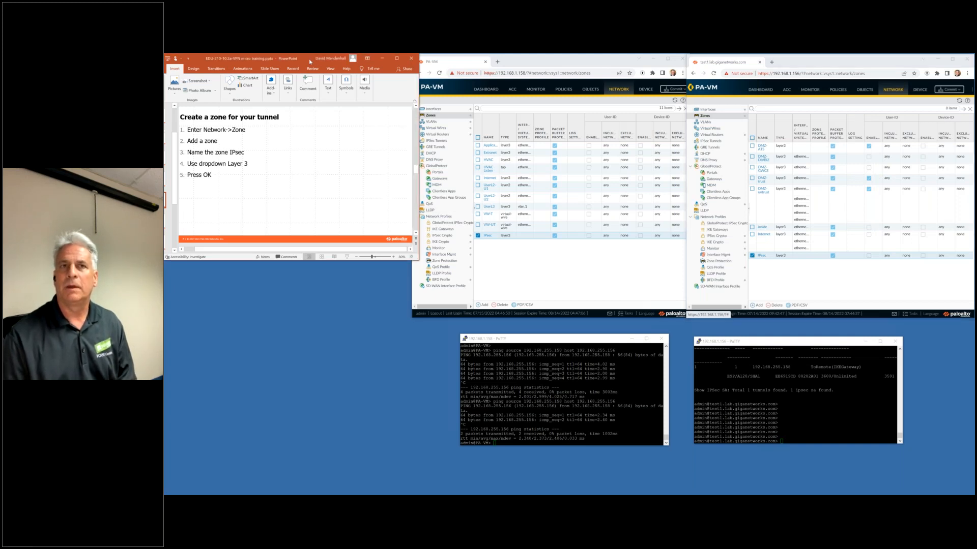
pyautogui.press('pagedown')
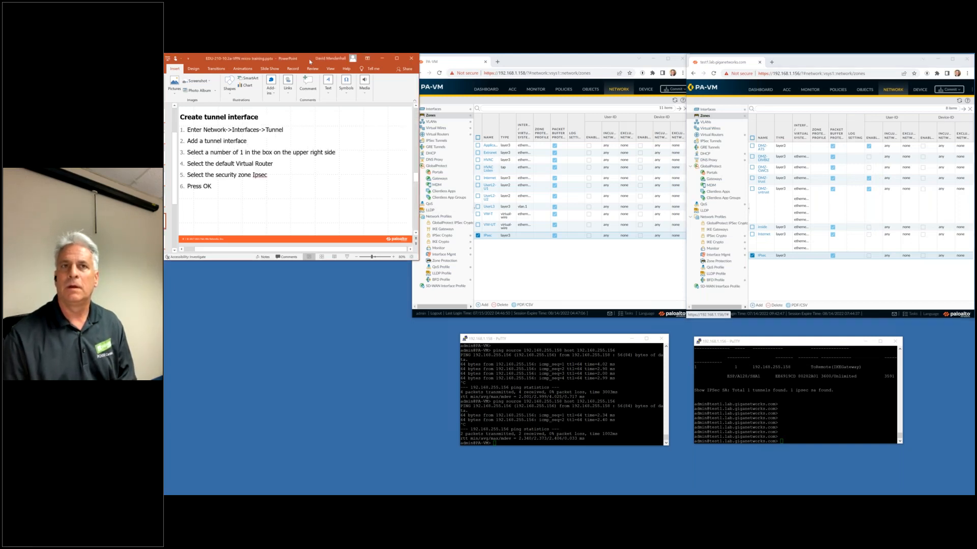
# Add tunnel interface tunnel.1 on both firewalls.
pyautogui.click(427, 109)
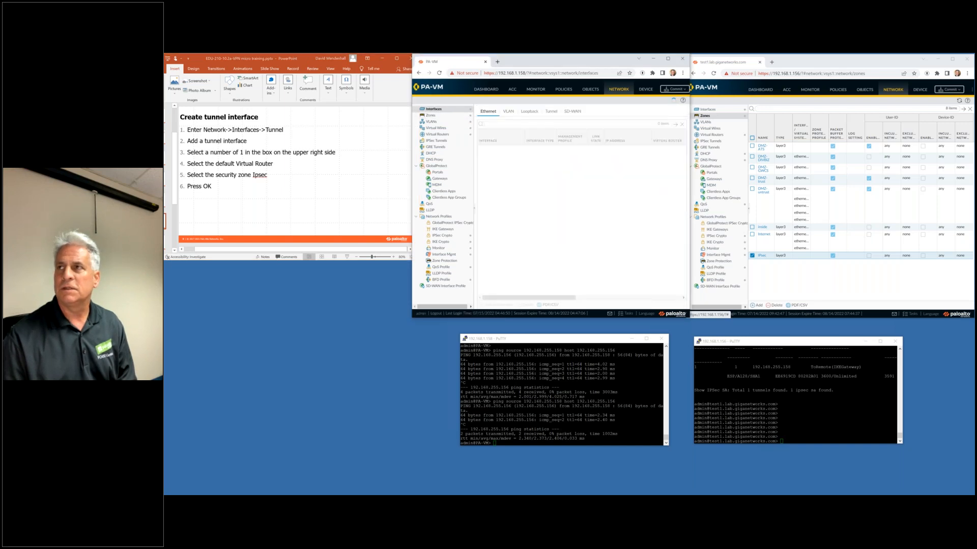
pyautogui.click(707, 109)
pyautogui.click(557, 116)
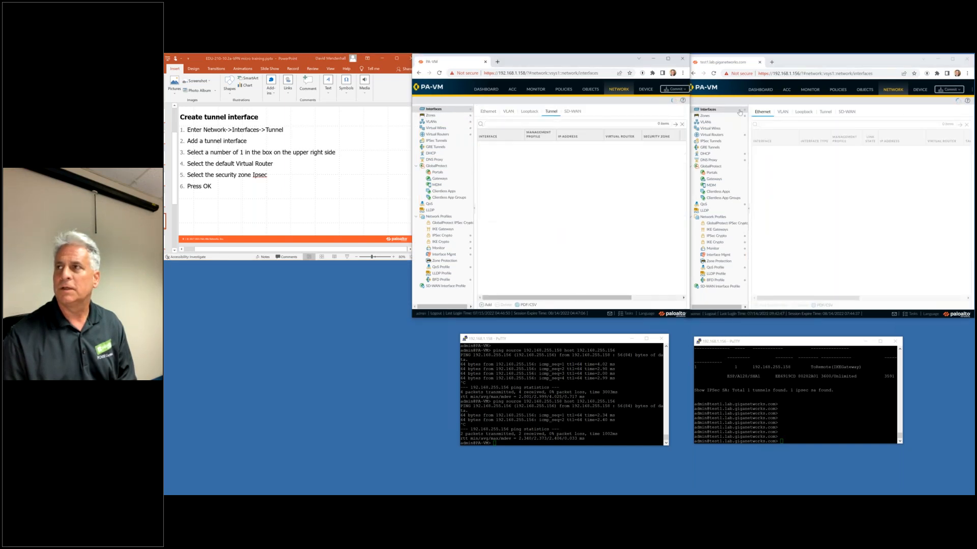
pyautogui.click(825, 111)
pyautogui.click(486, 306)
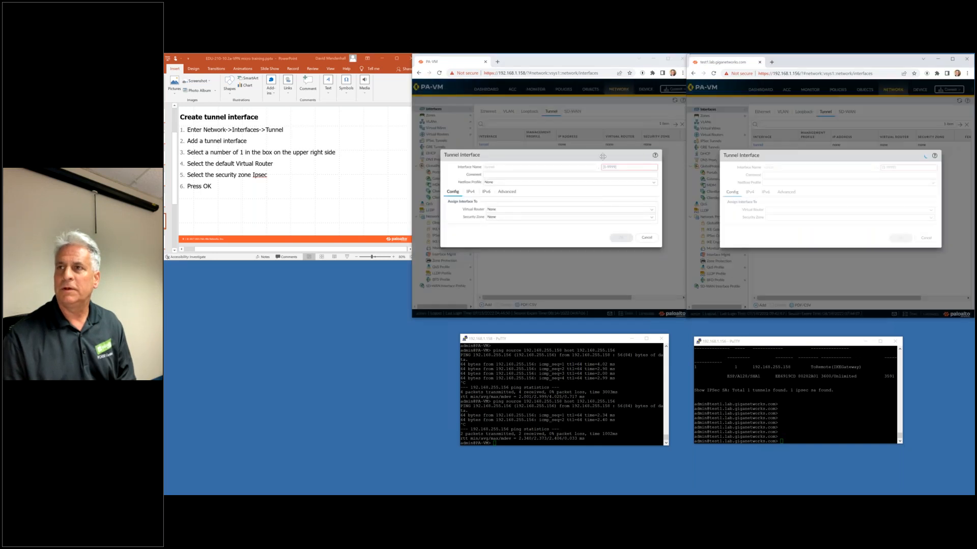
pyautogui.click(626, 166)
pyautogui.write('1')
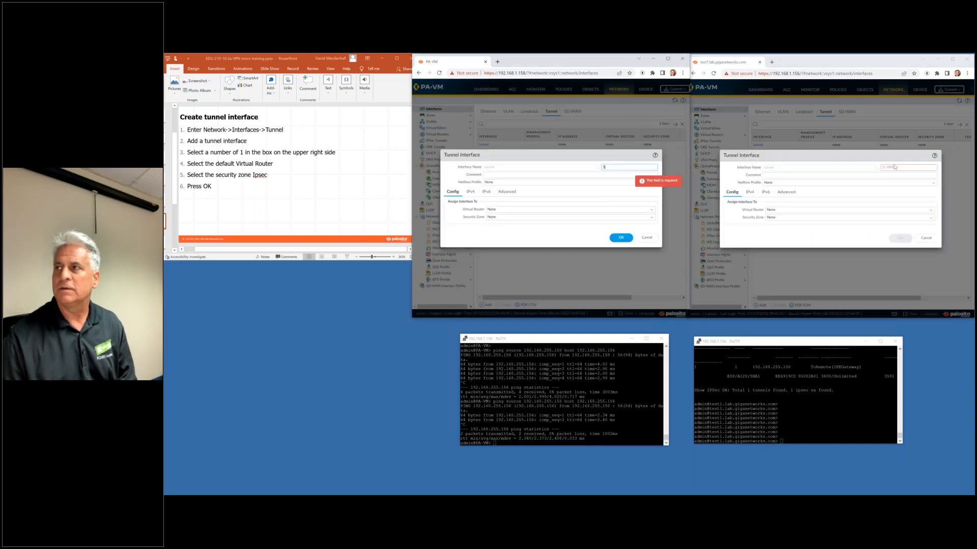
pyautogui.click(791, 209)
pyautogui.write('1')
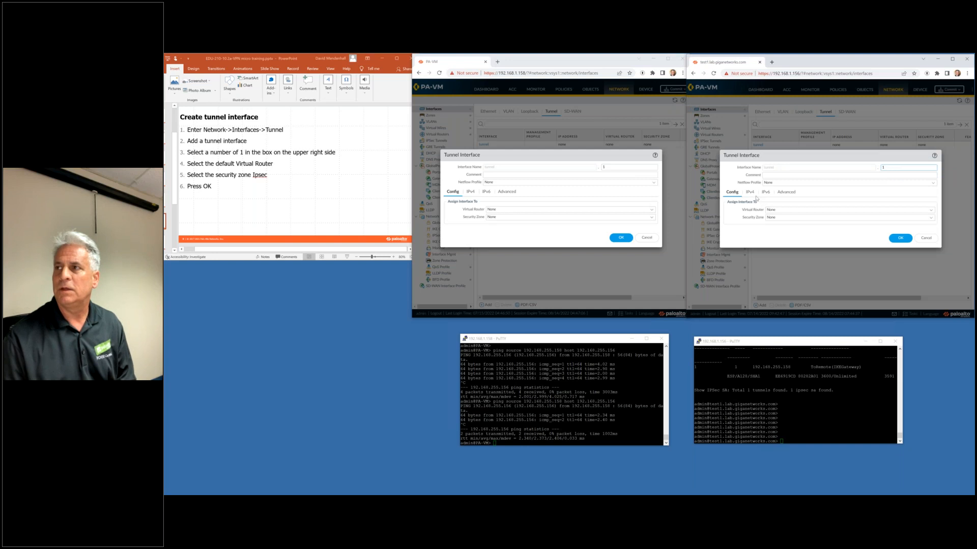
# Assign both tunnel.1 interfaces to the default virtual router and IPsec zone, and save them.
pyautogui.click(651, 209)
pyautogui.click(648, 218)
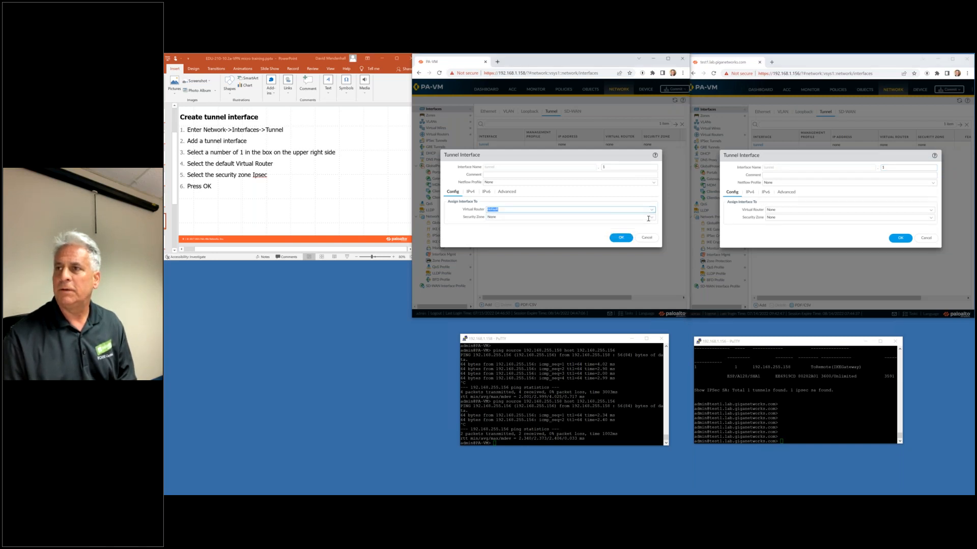
pyautogui.click(649, 218)
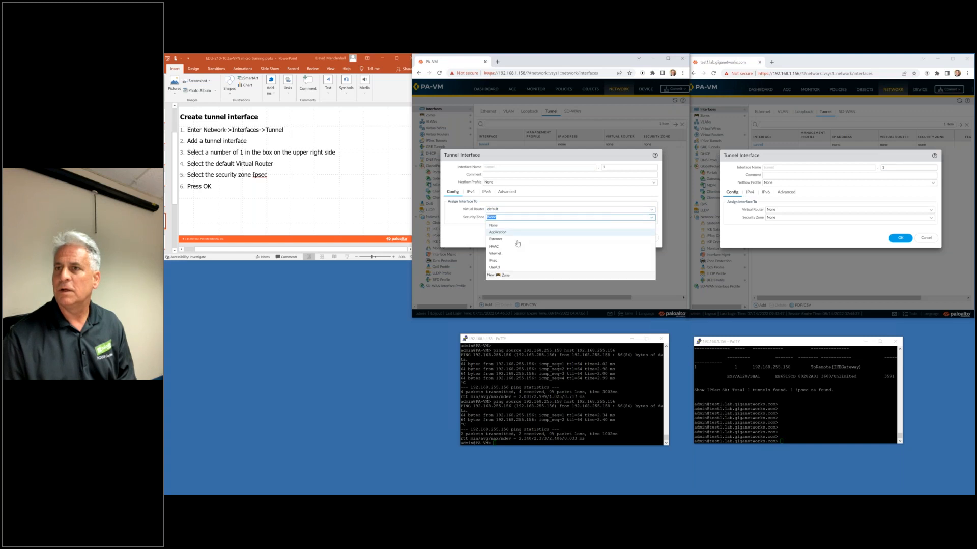
pyautogui.click(494, 260)
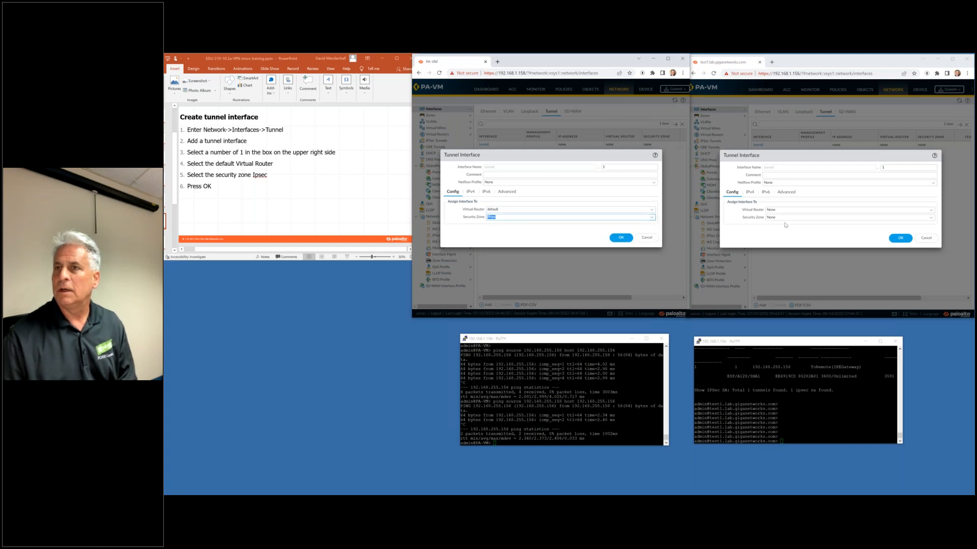
pyautogui.click(928, 211)
pyautogui.click(810, 227)
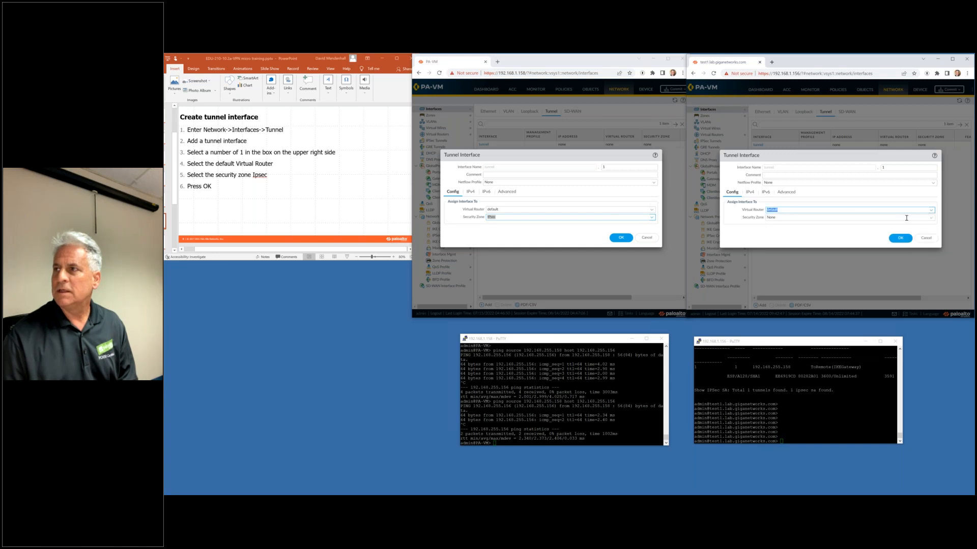
pyautogui.click(931, 217)
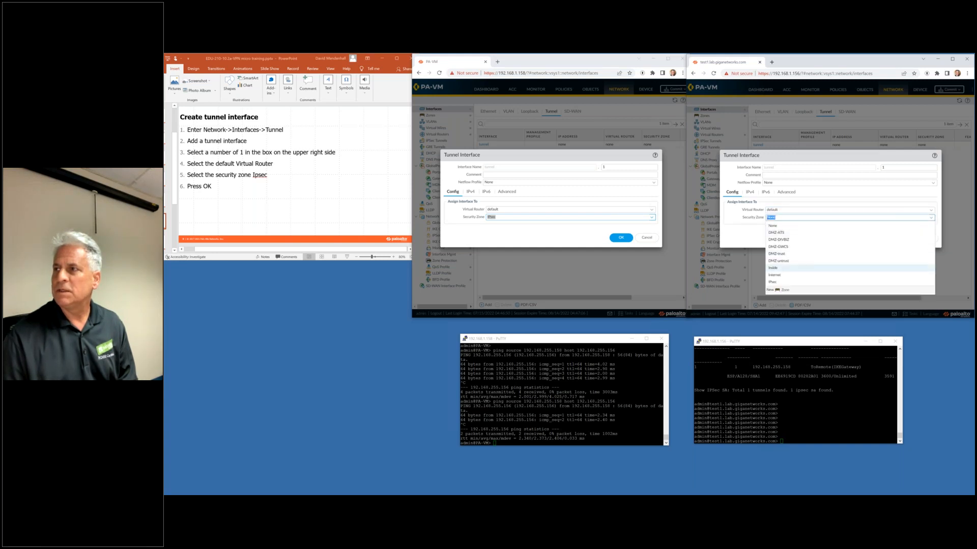
pyautogui.click(804, 282)
pyautogui.click(621, 237)
pyautogui.click(900, 238)
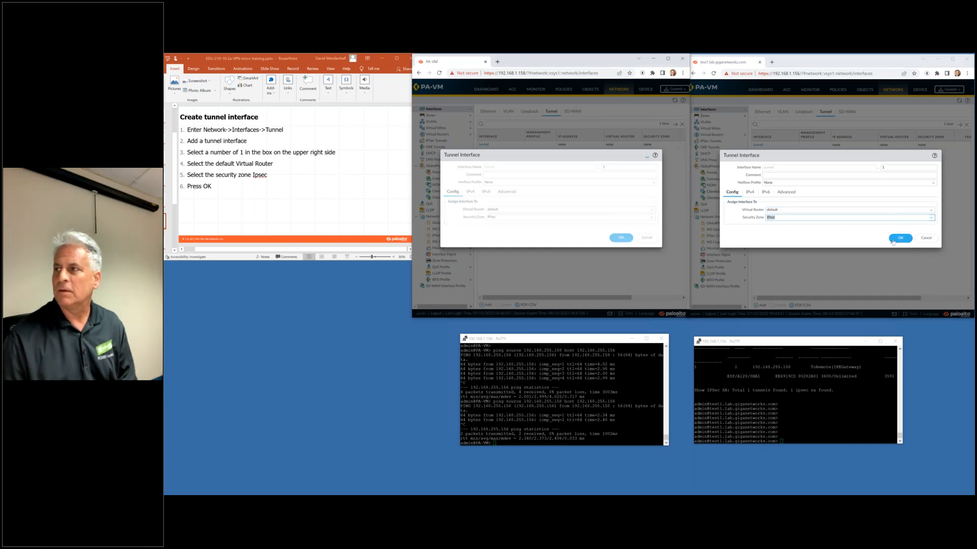
pyautogui.click(391, 213)
pyautogui.scroll(-1, 391, 213)
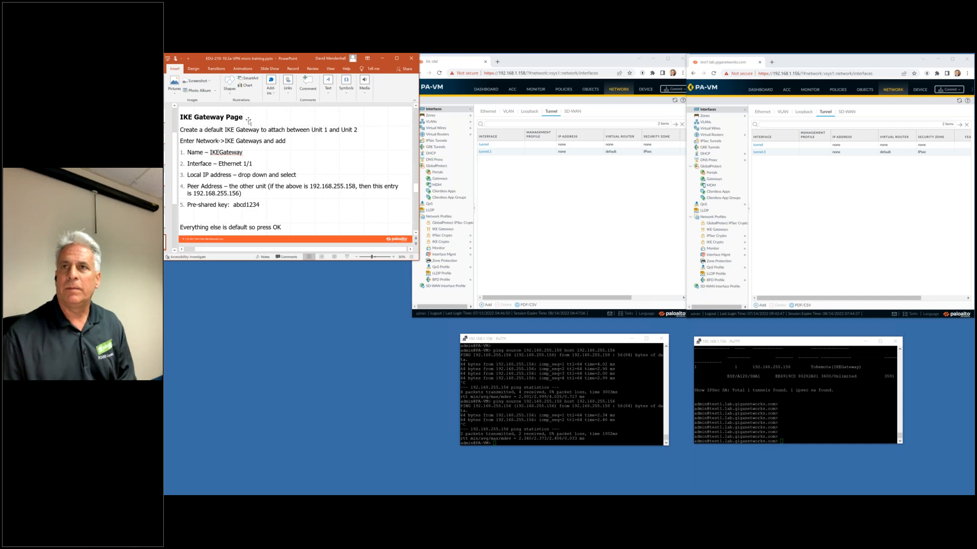
# Start a new IKE gateway named IKEGateway on both firewalls.
pyautogui.click(443, 229)
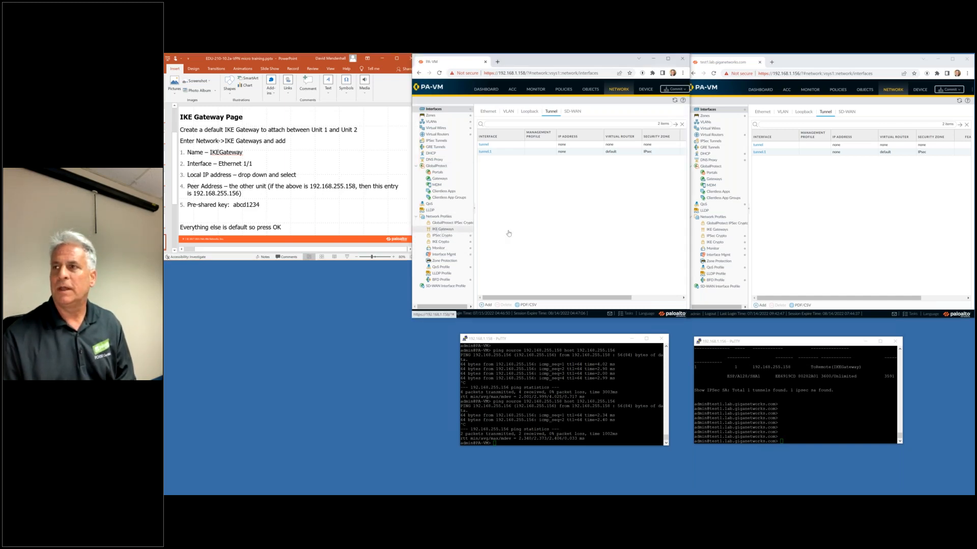
pyautogui.click(717, 229)
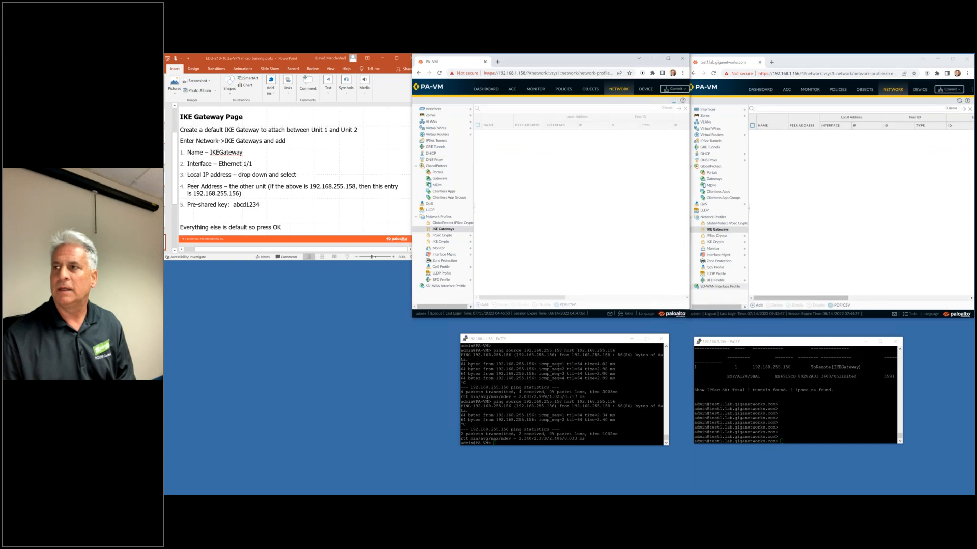
pyautogui.click(482, 305)
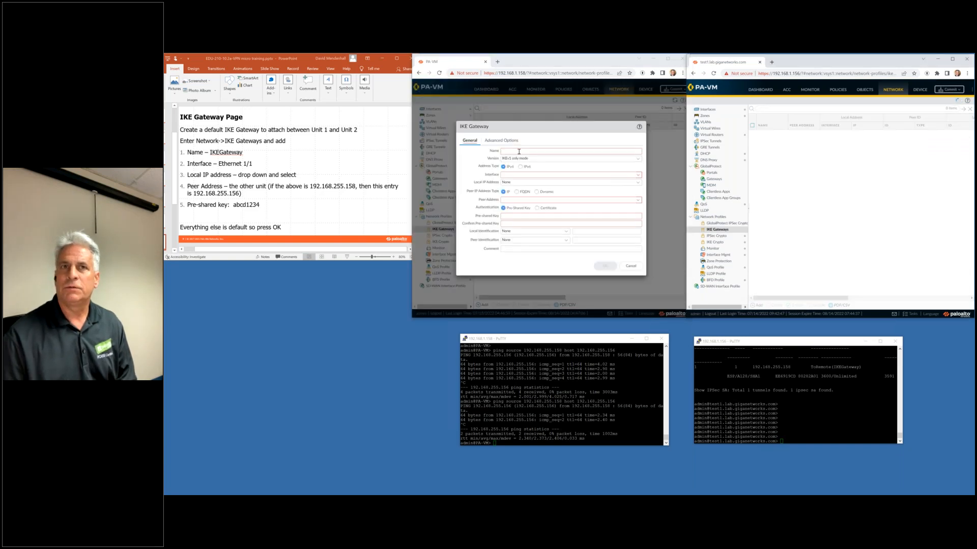
pyautogui.click(517, 151)
pyautogui.write('IKE')
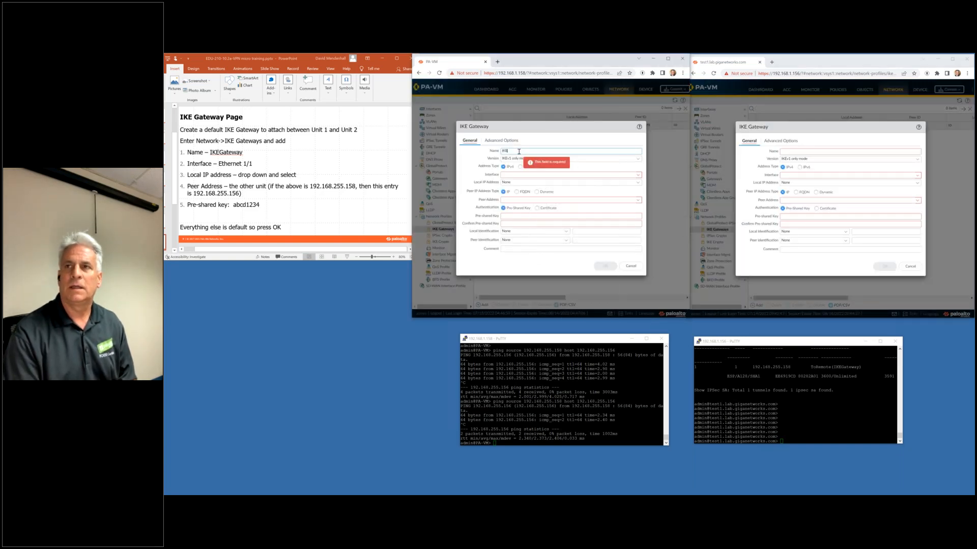
pyautogui.write('Gateway')
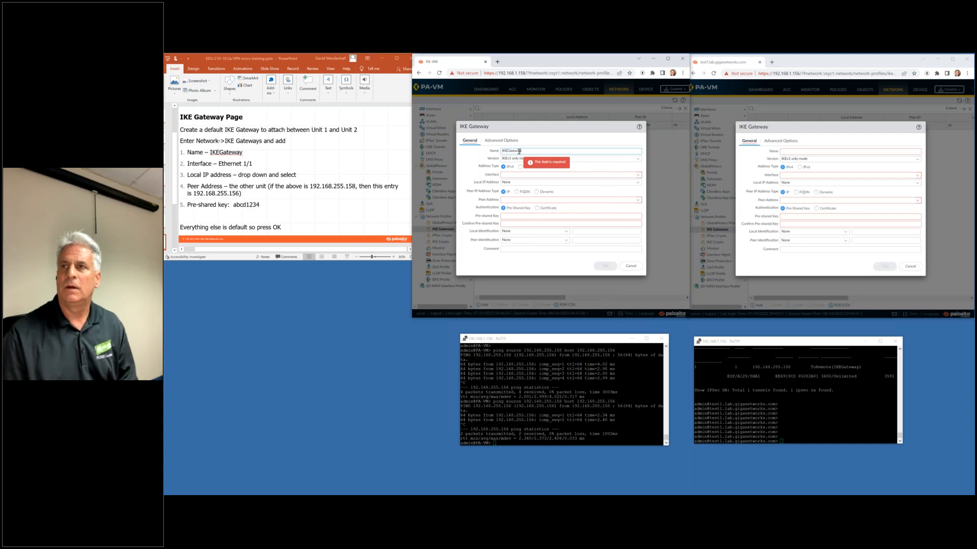
pyautogui.doubleClick(519, 151)
pyautogui.hotkey('ctrl', 'c')
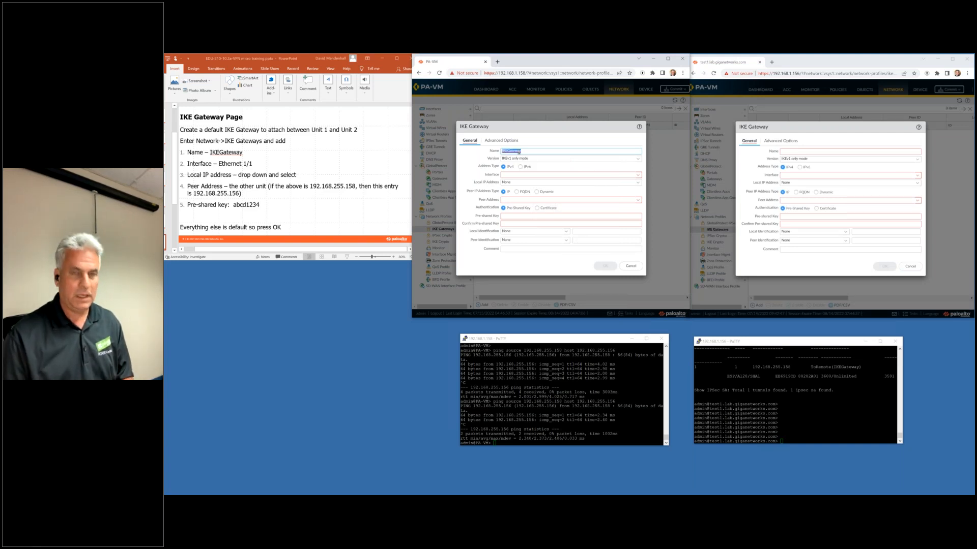
pyautogui.click(832, 152)
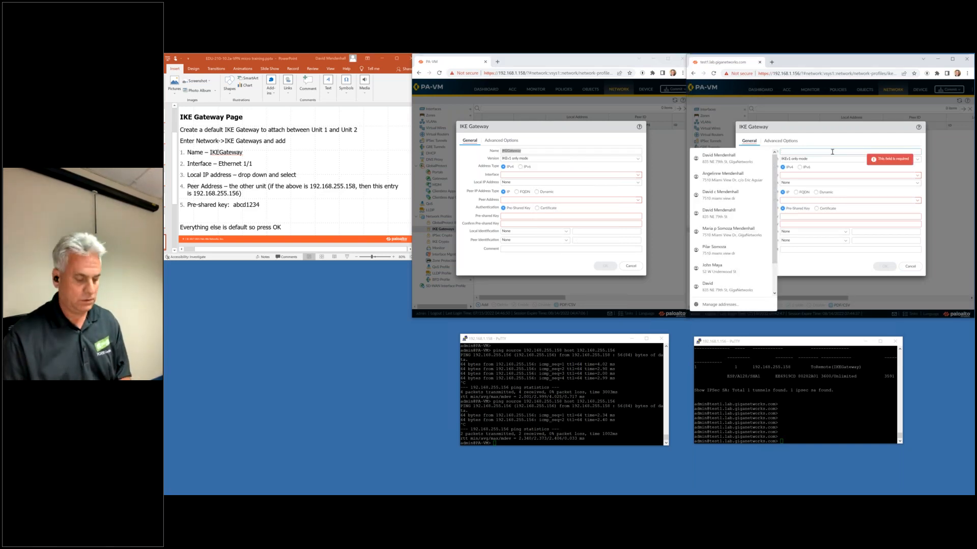
pyautogui.hotkey('ctrl', 'v')
# Set the left gateway to ethernet1/1, local IP 192.168.255.158/24, peer 192.168.255.156.
pyautogui.click(636, 175)
pyautogui.click(571, 184)
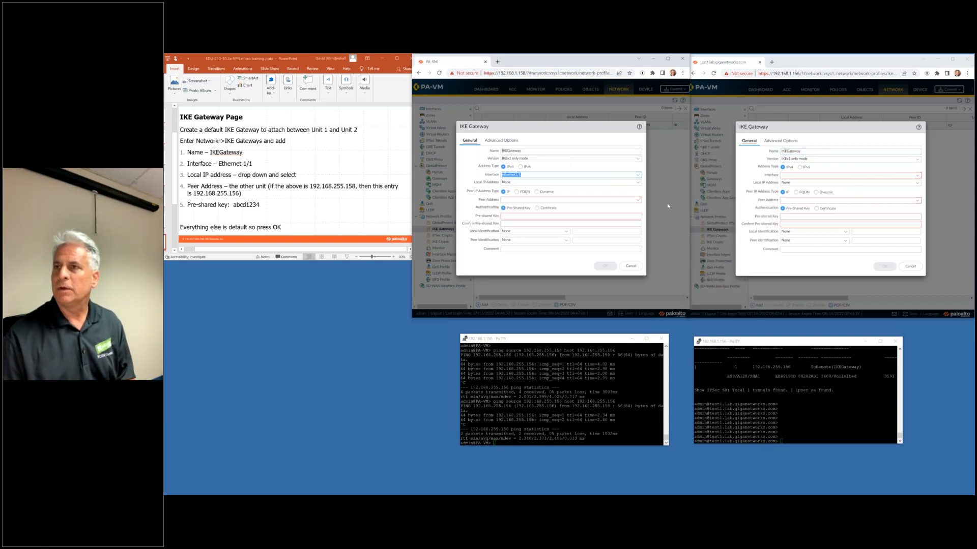
pyautogui.click(638, 182)
pyautogui.click(566, 198)
pyautogui.click(618, 199)
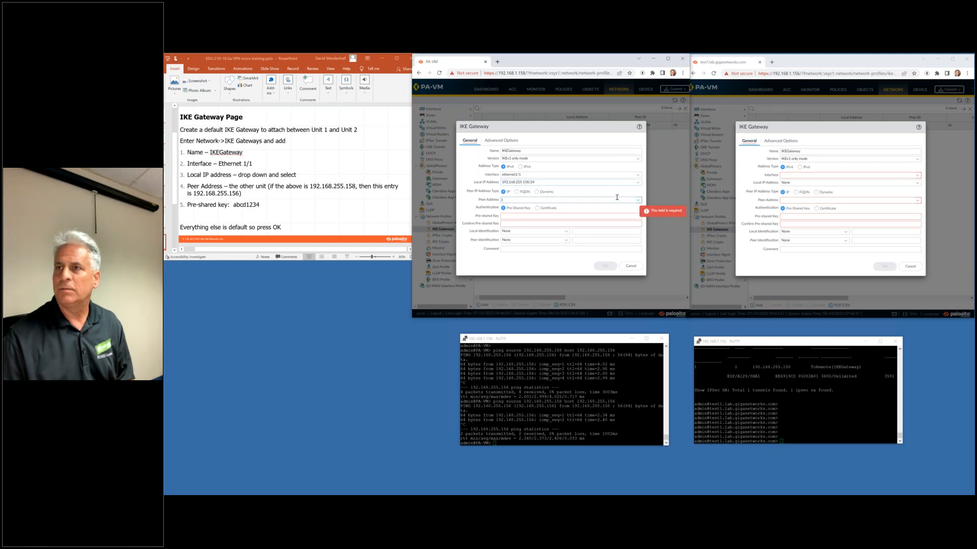
pyautogui.write('192')
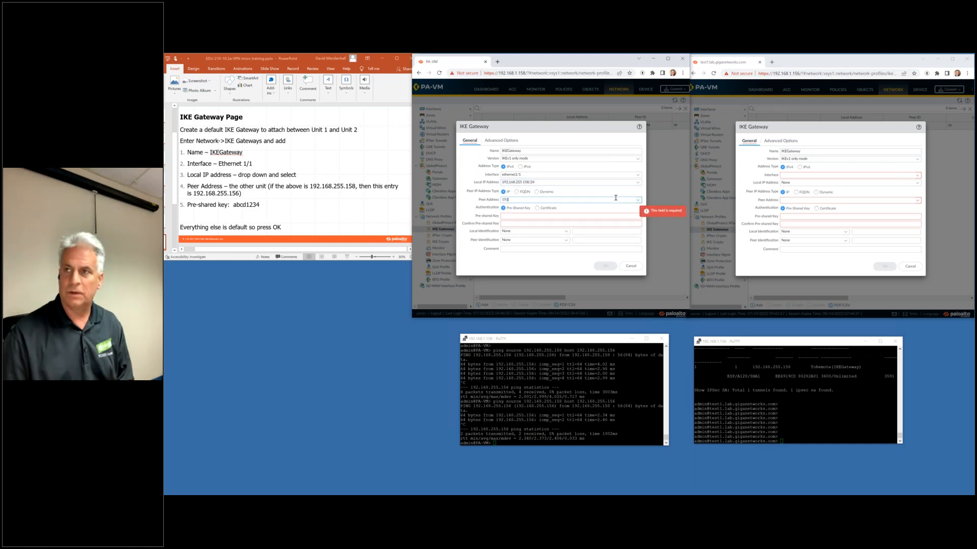
pyautogui.write('.168.255.156')
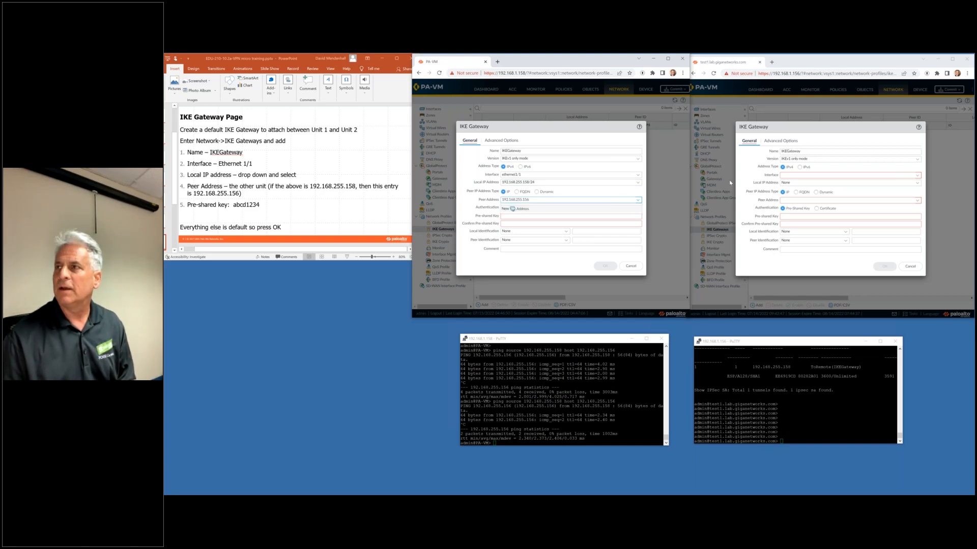
# Set the right gateway to ethernet1/1, local IP 192.168.255.156/24, peer 192.168.255.158.
pyautogui.click(778, 178)
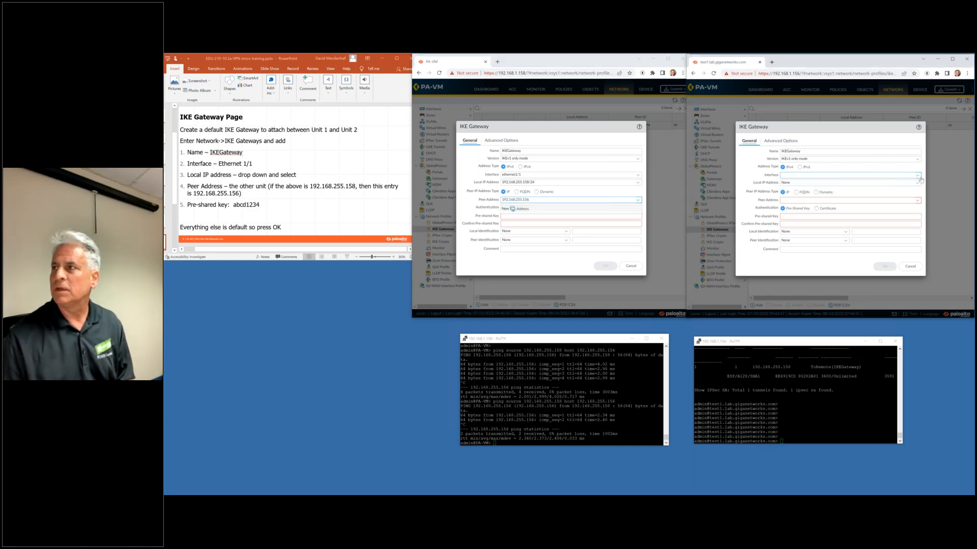
pyautogui.click(918, 177)
pyautogui.click(848, 184)
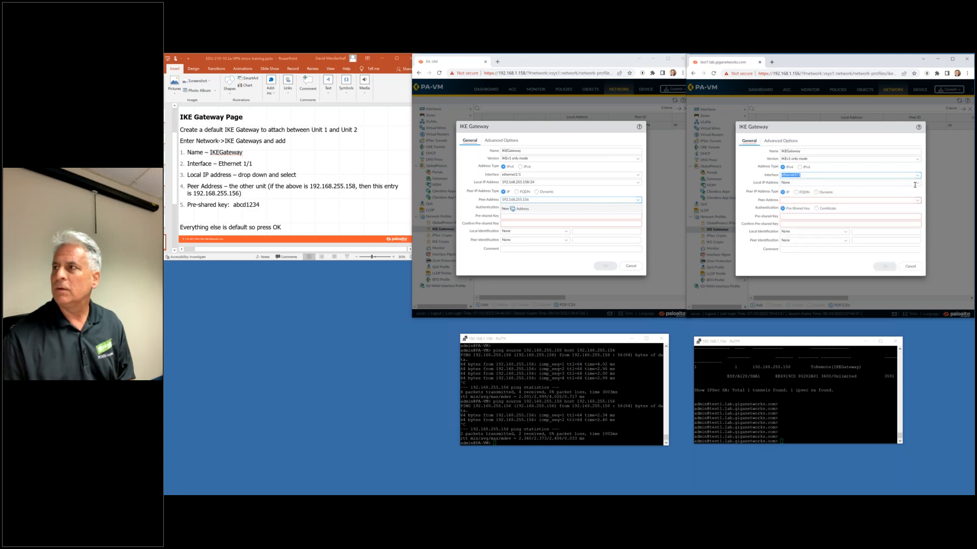
pyautogui.click(919, 183)
pyautogui.click(828, 191)
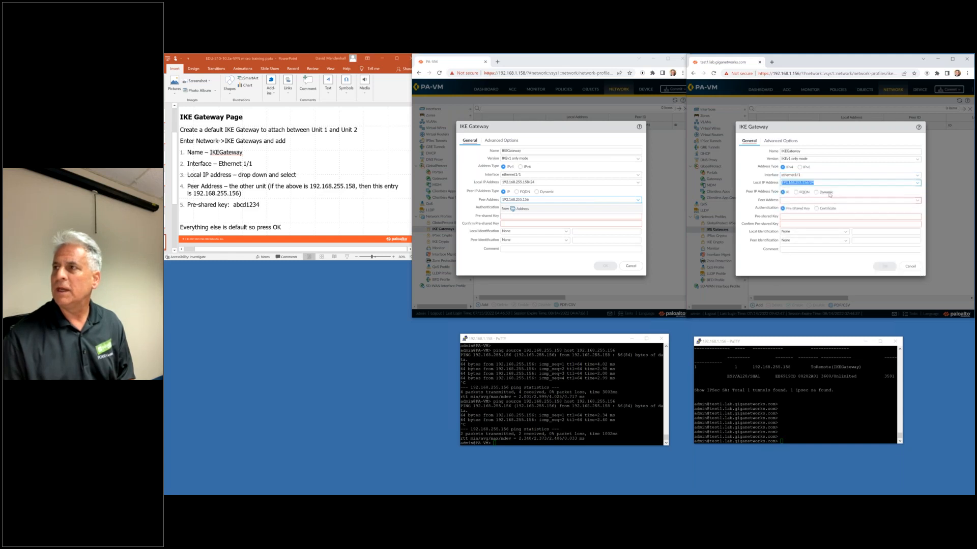
pyautogui.click(872, 201)
pyautogui.write('192.168.255.158')
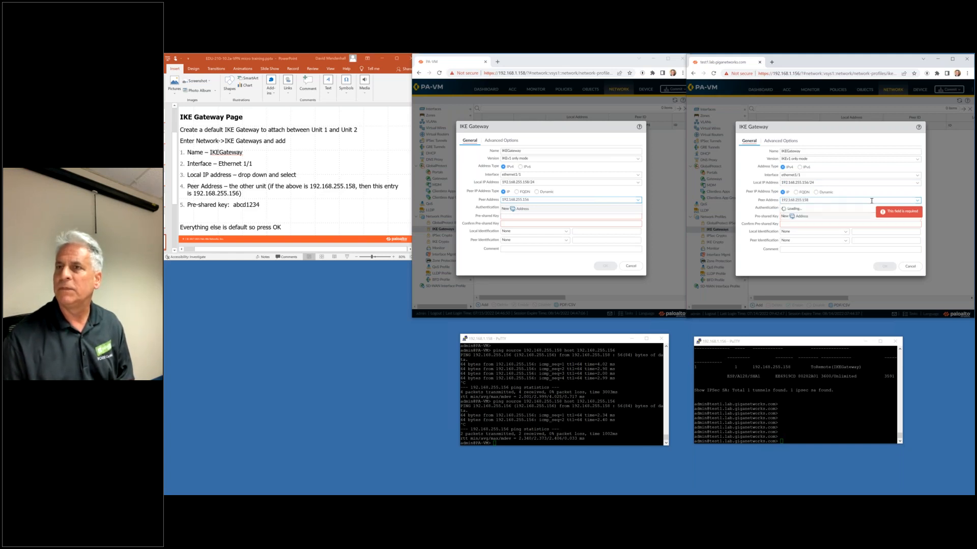
# Enter and confirm the shared pre-shared key on both gateways, then save the left one.
pyautogui.click(517, 217)
pyautogui.write('a')
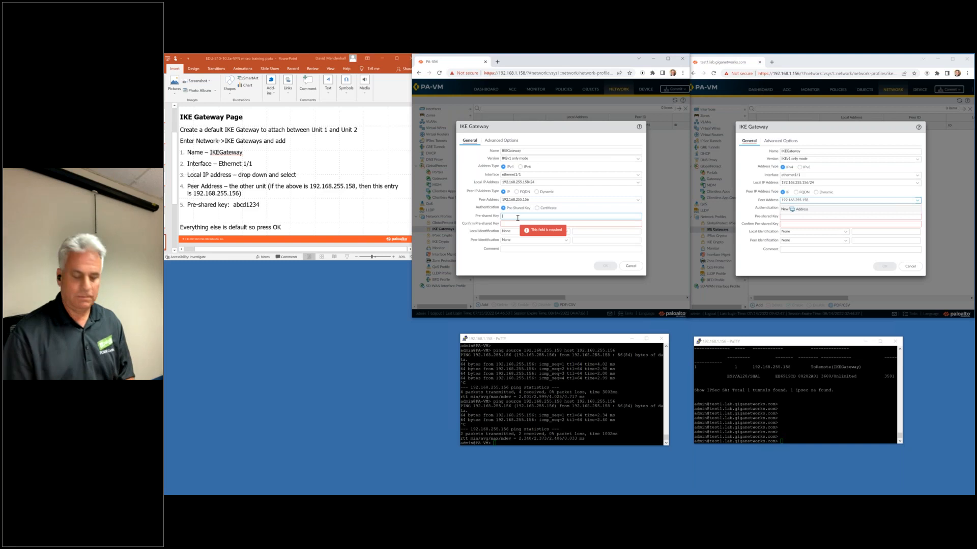
pyautogui.write('bcd1234')
pyautogui.press('Tab')
pyautogui.write('abc')
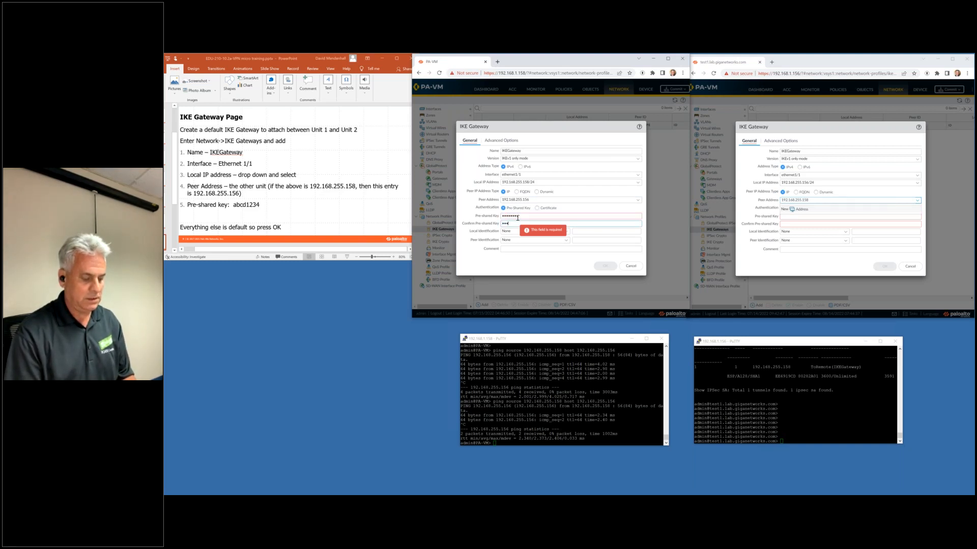
pyautogui.write('d1234')
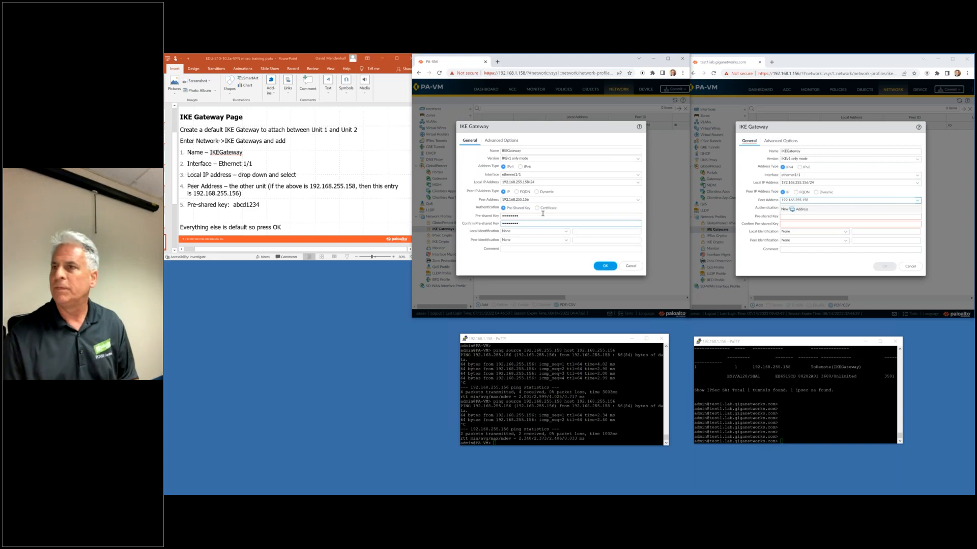
pyautogui.click(793, 218)
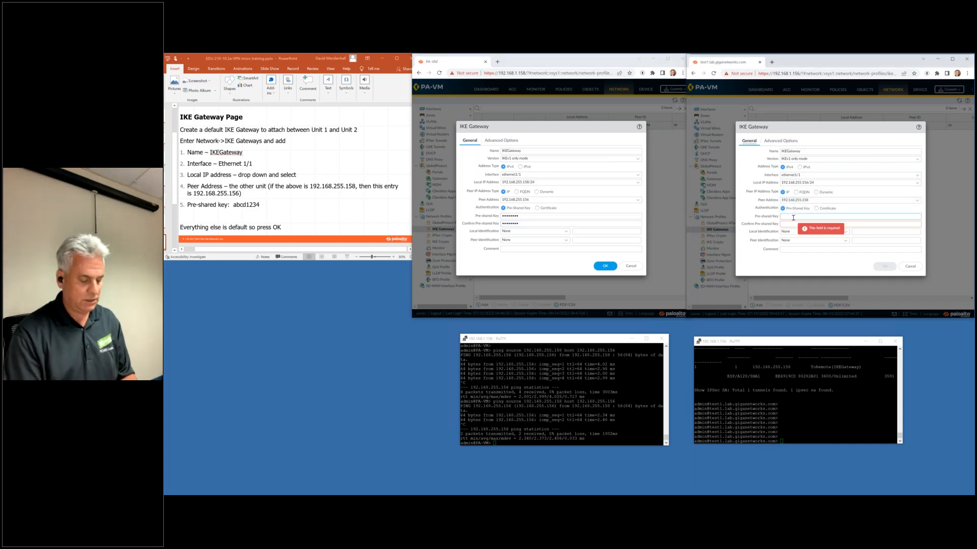
pyautogui.write('abcd')
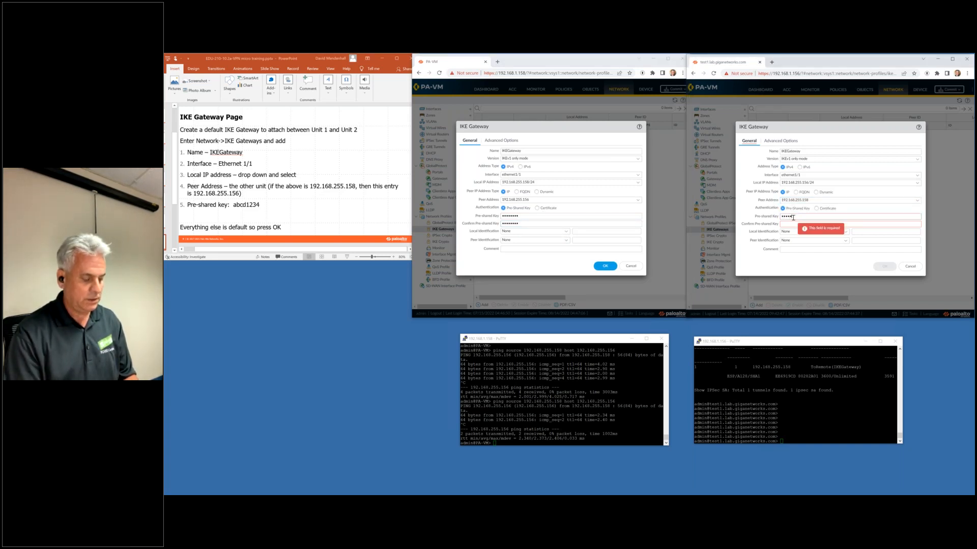
pyautogui.write('1234')
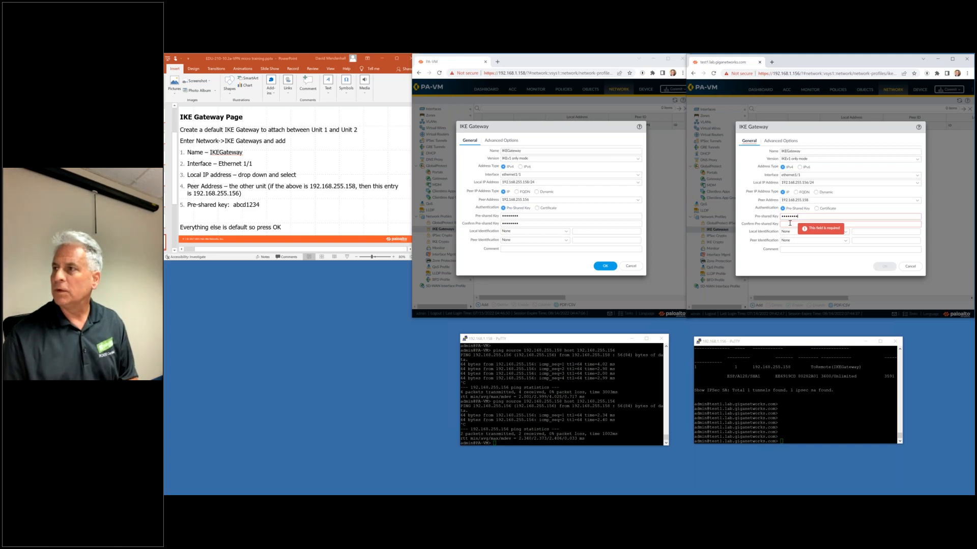
pyautogui.click(790, 223)
pyautogui.write('abcd1234')
pyautogui.press('Tab')
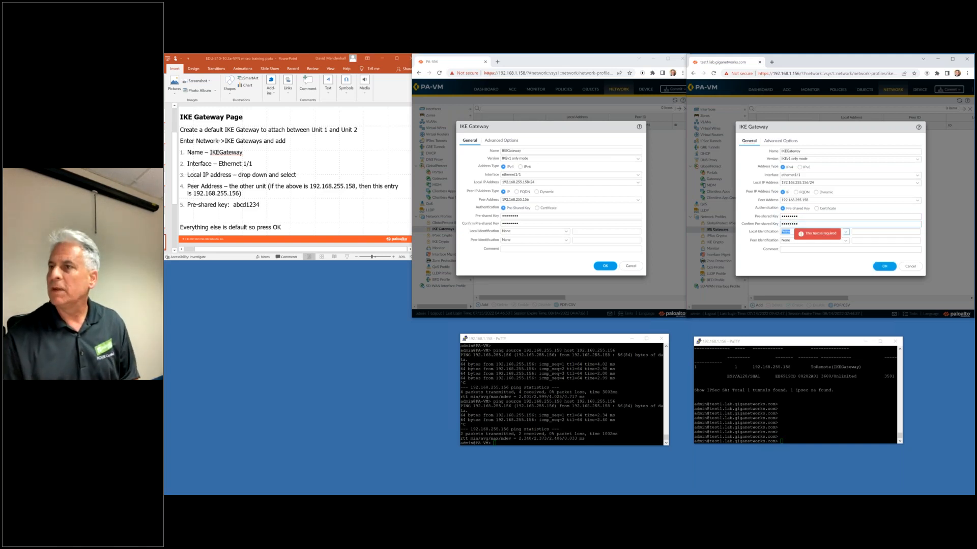
pyautogui.click(605, 266)
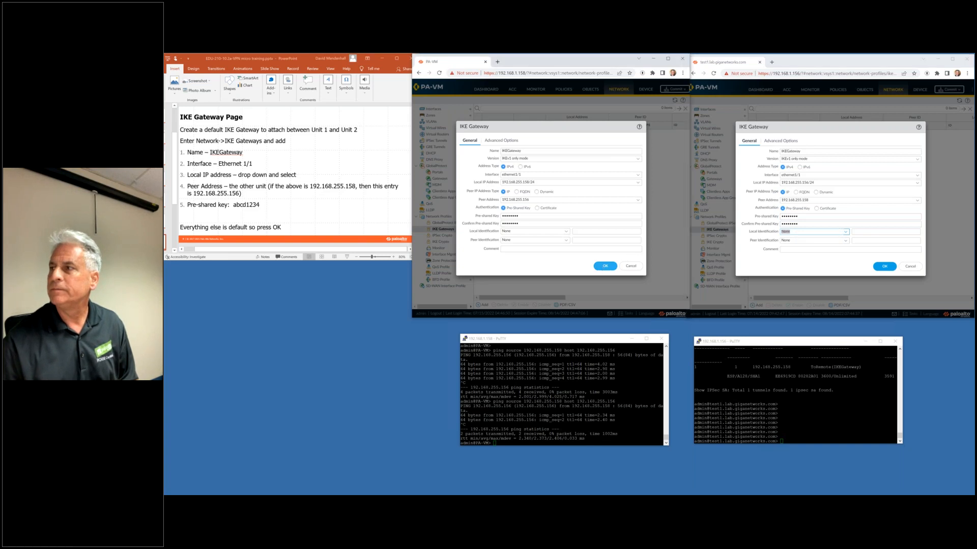
# Save the right firewall's IKE gateway and return to the lab slides.
pyautogui.click(884, 266)
pyautogui.click(375, 214)
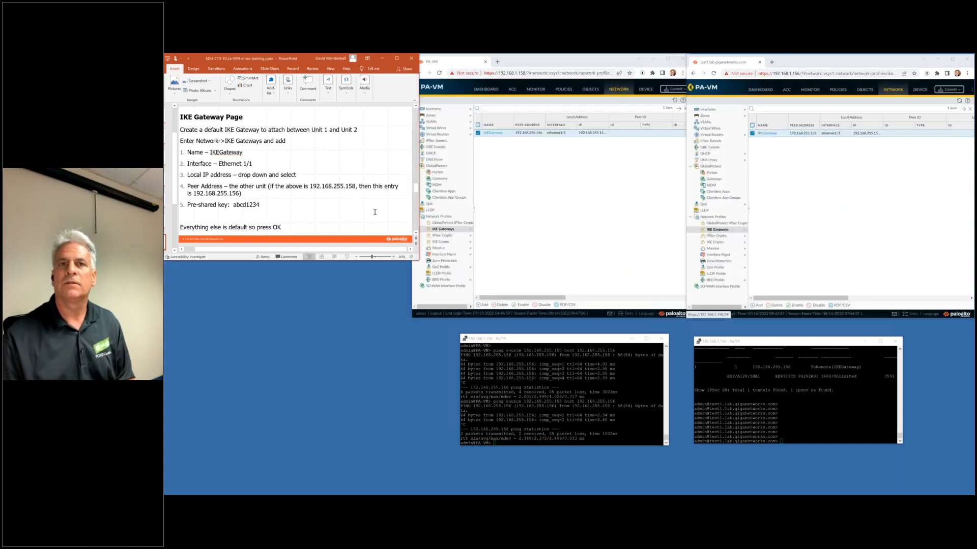
pyautogui.scroll(-1, 379, 212)
pyautogui.scroll(1, 376, 202)
pyautogui.scroll(-1, 376, 202)
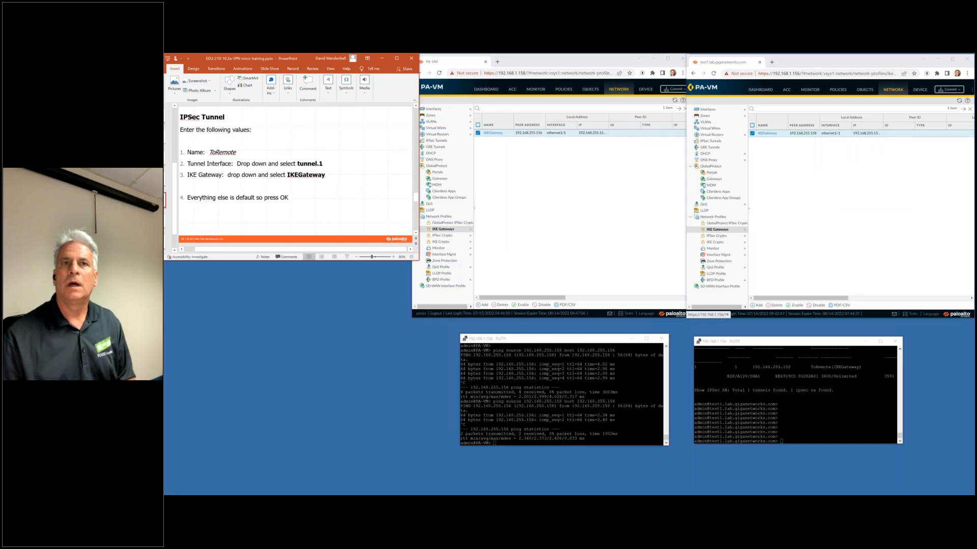
# Add an IPsec tunnel named ToRemote on both firewalls.
pyautogui.click(437, 140)
pyautogui.click(713, 142)
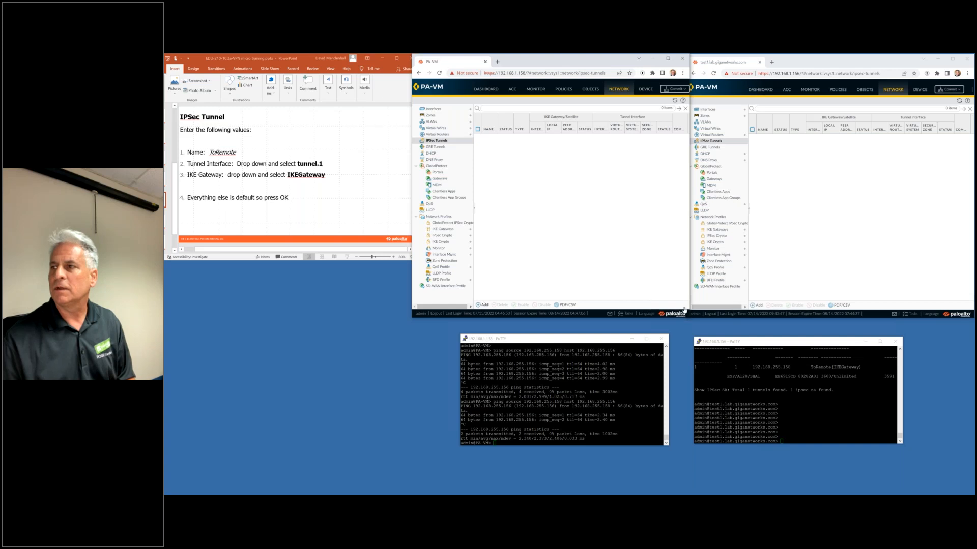
pyautogui.click(758, 306)
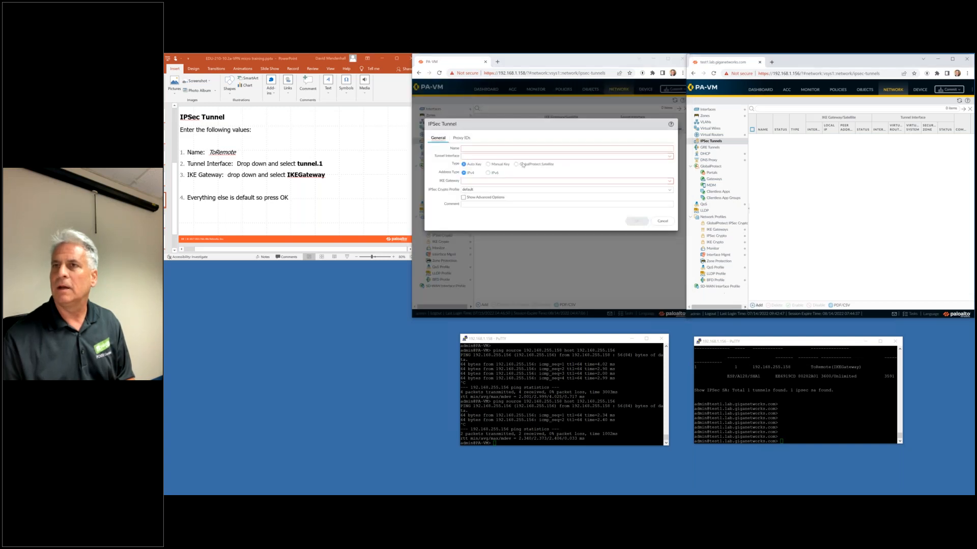
pyautogui.click(484, 151)
pyautogui.write('To')
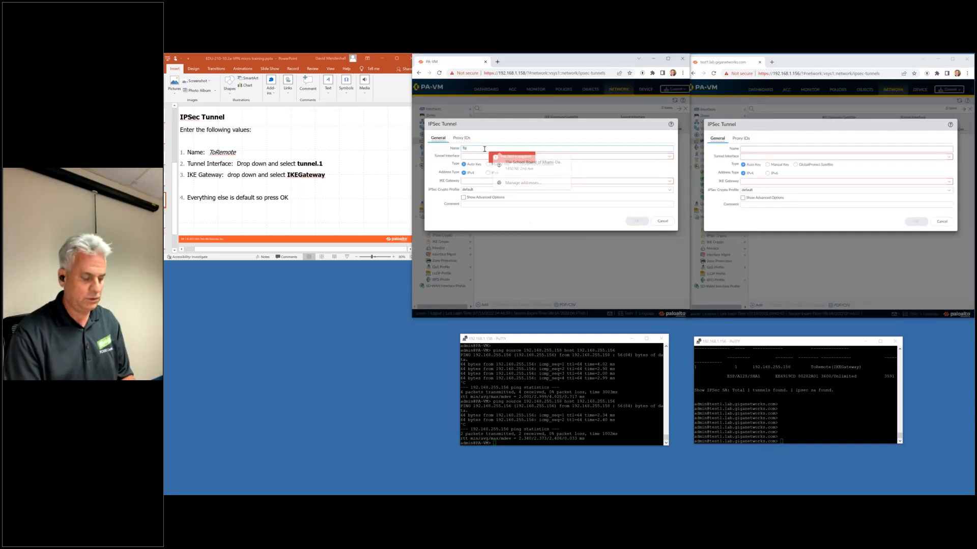
pyautogui.write('Remote')
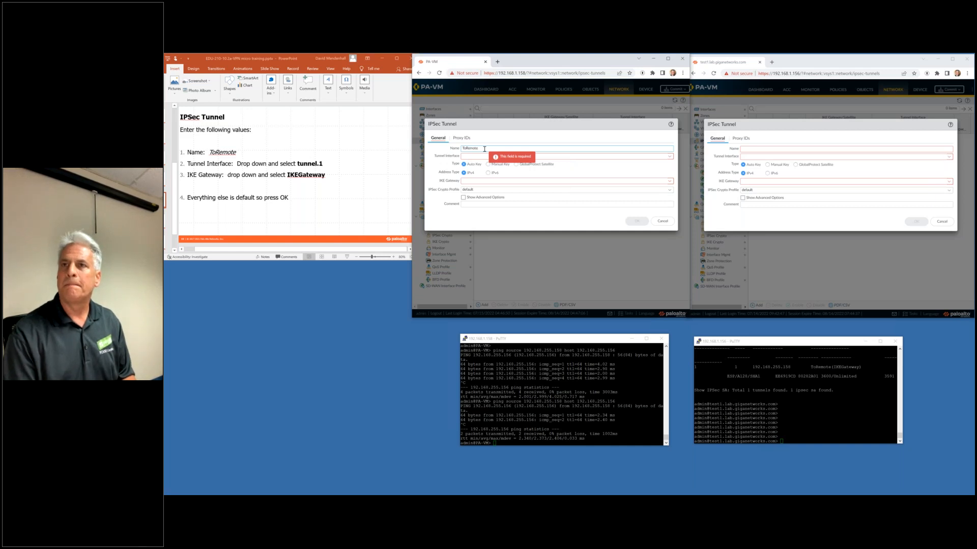
pyautogui.hotkey('ctrl', 'a')
pyautogui.hotkey('ctrl', 'c')
pyautogui.click(763, 150)
pyautogui.hotkey('ctrl', 'v')
# Bind both ToRemote tunnels to tunnel.1 and IKEGateway, and save them.
pyautogui.click(668, 157)
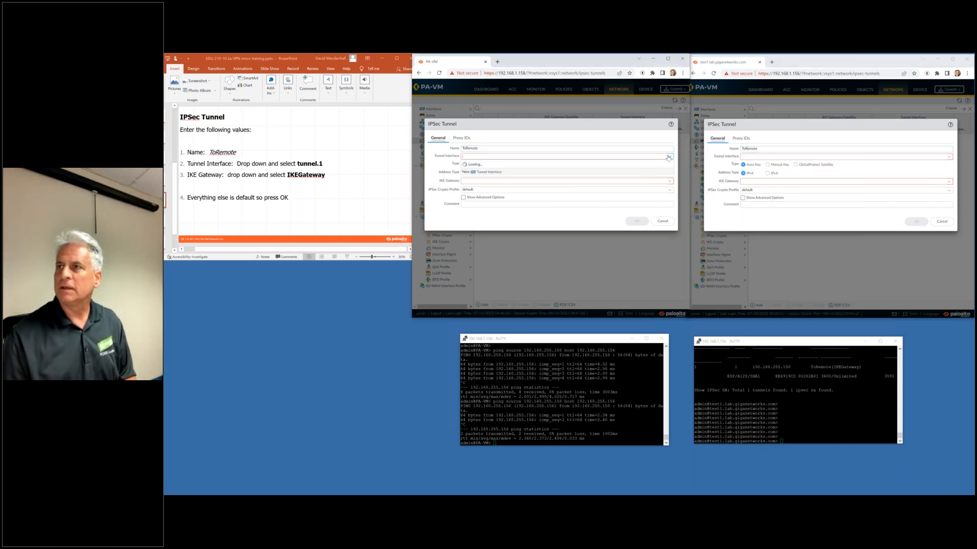
pyautogui.click(539, 171)
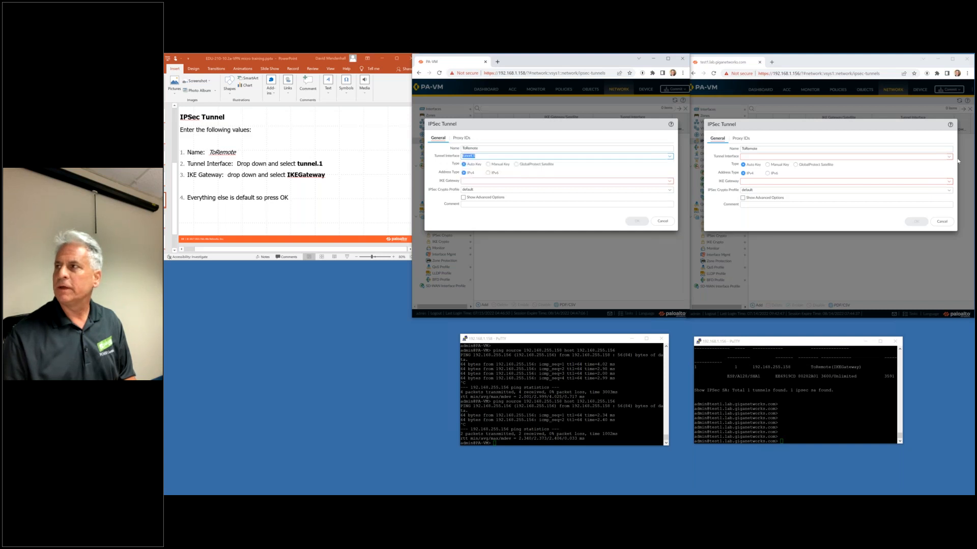
pyautogui.click(948, 156)
pyautogui.click(832, 175)
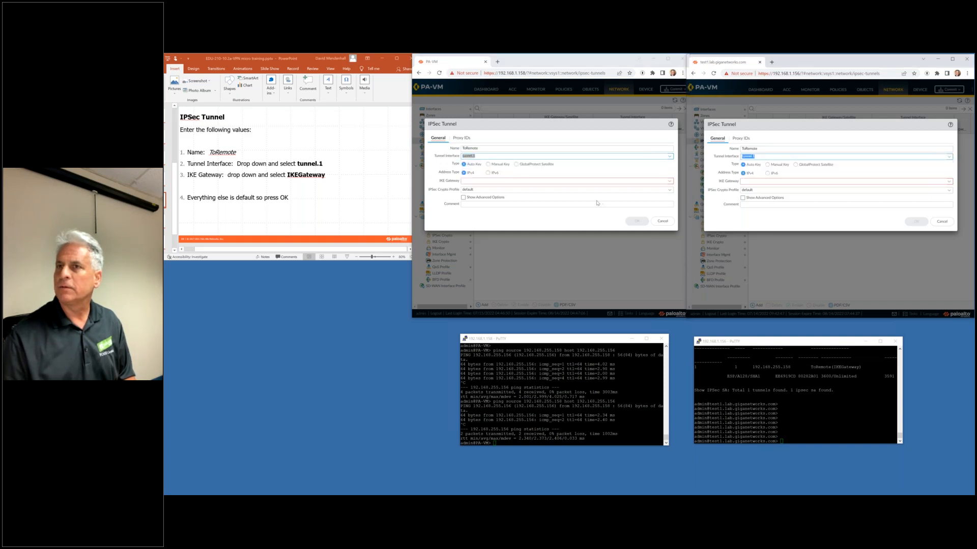
pyautogui.click(669, 181)
pyautogui.click(589, 191)
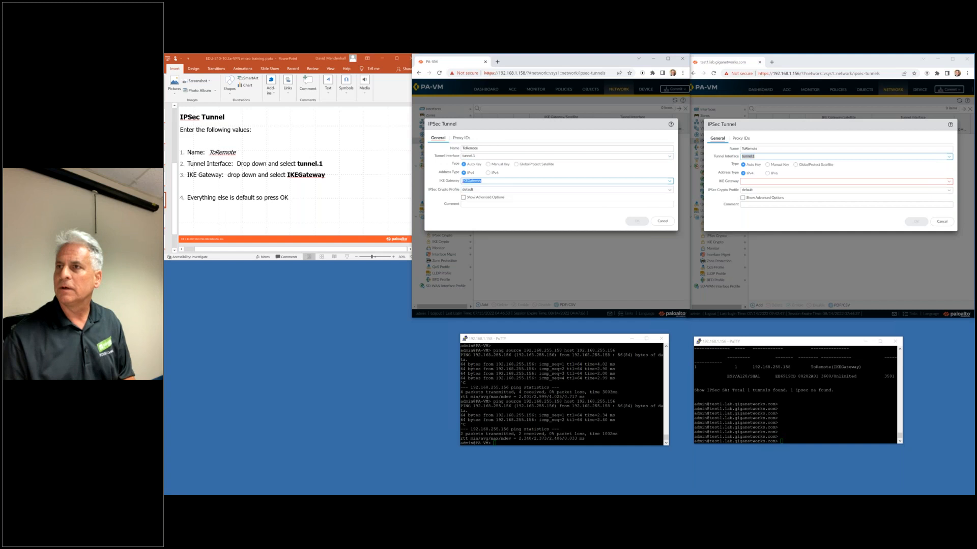
pyautogui.click(948, 182)
pyautogui.click(836, 192)
pyautogui.click(916, 222)
pyautogui.click(636, 221)
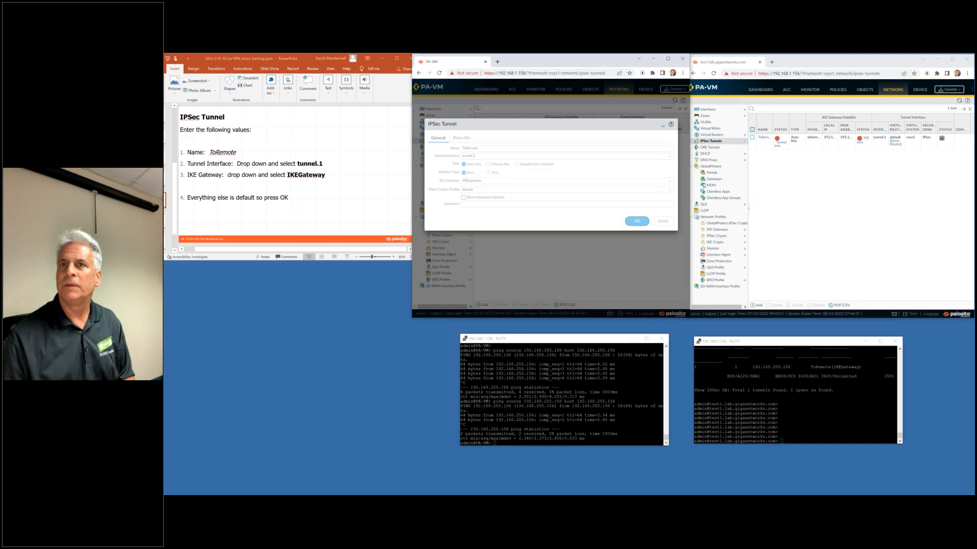
pyautogui.click(365, 172)
pyautogui.scroll(-1, 364, 173)
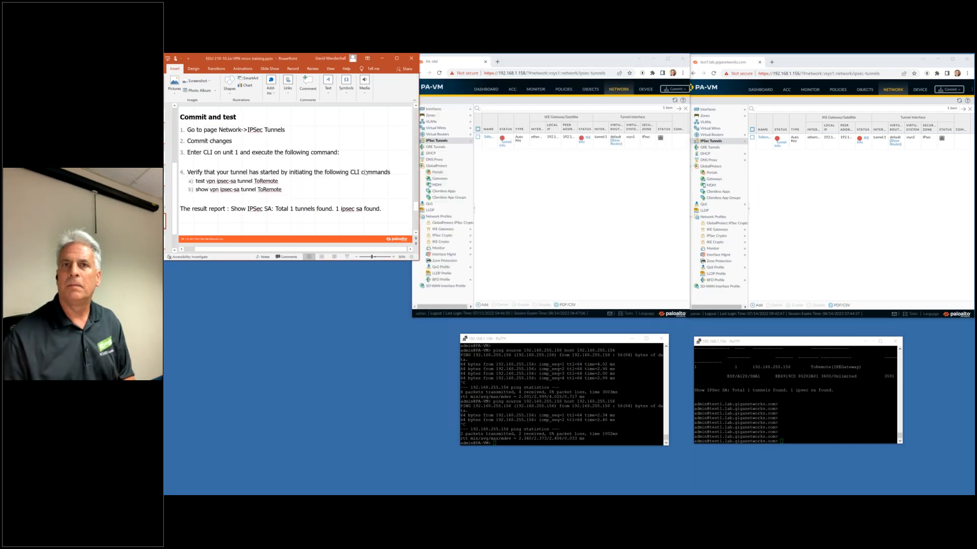
# Commit the configuration on both firewalls and refresh the second firewall's CLI prompt.
pyautogui.click(679, 93)
pyautogui.click(678, 91)
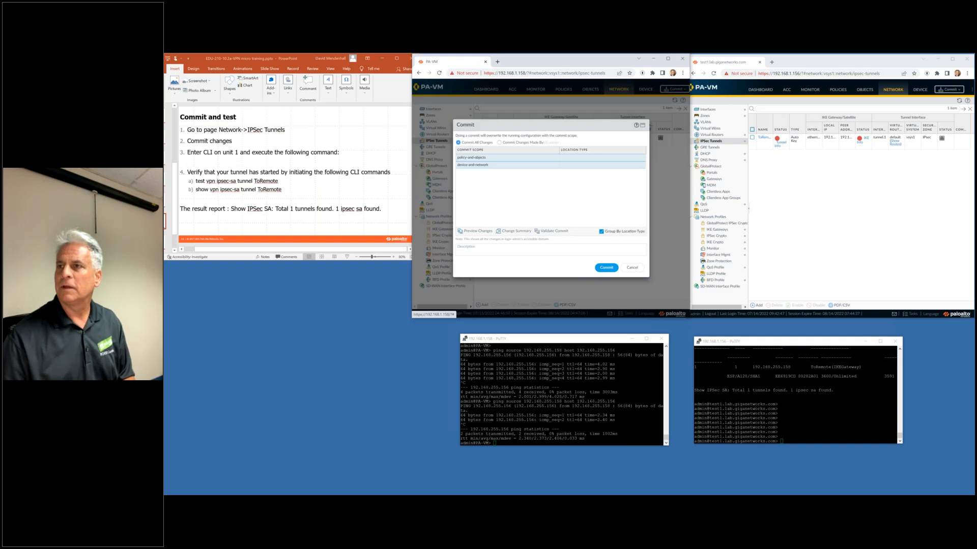
pyautogui.click(603, 265)
pyautogui.click(949, 90)
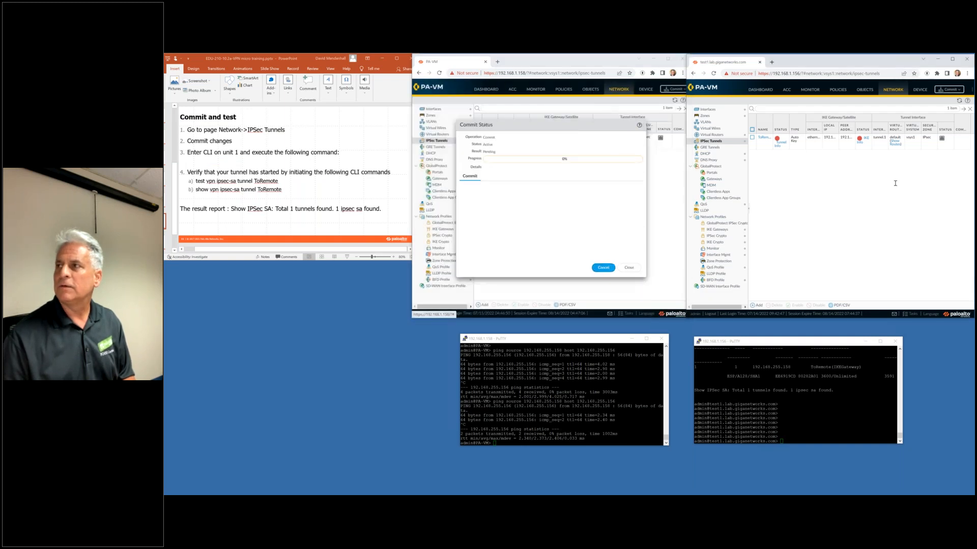
pyautogui.click(949, 90)
pyautogui.click(885, 269)
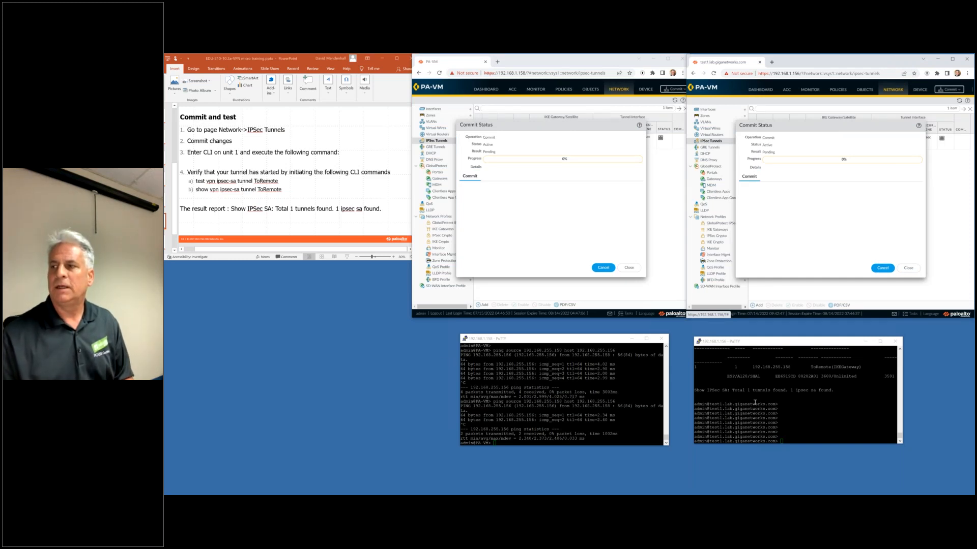
pyautogui.click(763, 402)
pyautogui.press('Return')
pyautogui.press('Return')
pyautogui.press('Return')
pyautogui.press('Return')
pyautogui.press('Return')
pyautogui.press('Return')
pyautogui.press('Return')
pyautogui.press('Return')
pyautogui.press('Return')
pyautogui.press('Return')
pyautogui.press('Return')
pyautogui.press('Return')
pyautogui.press('Return')
pyautogui.press('Return')
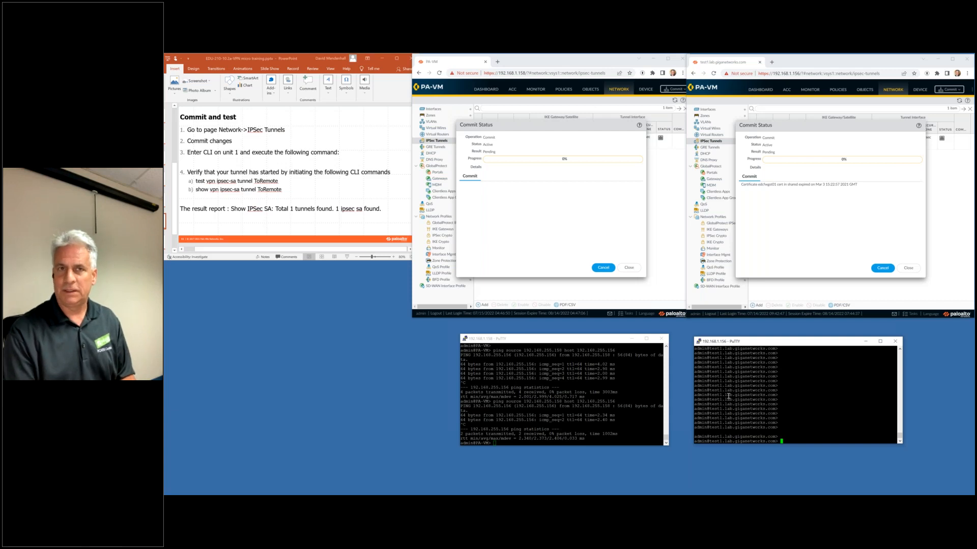
# Run 'test vpn ipsec-sa tunnel ToRemote' on the second firewall.
pyautogui.write('test1.lab.giganetworks.com> test vpn')
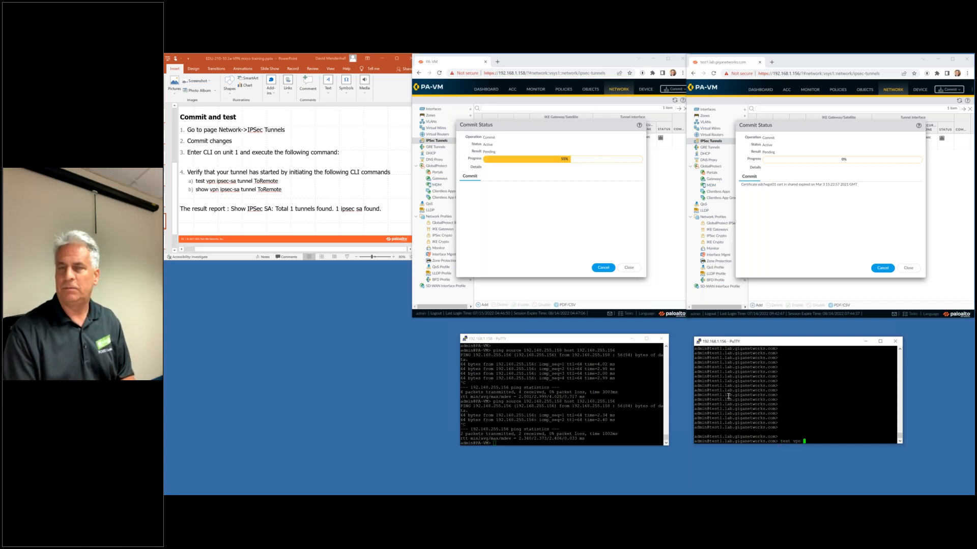
pyautogui.write(' ipsec-sa ')
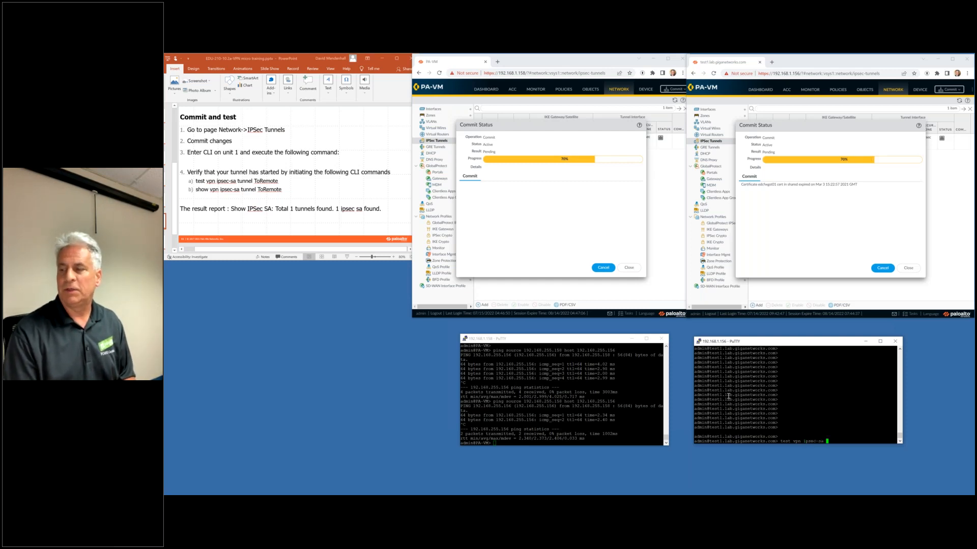
pyautogui.write('tunnel ')
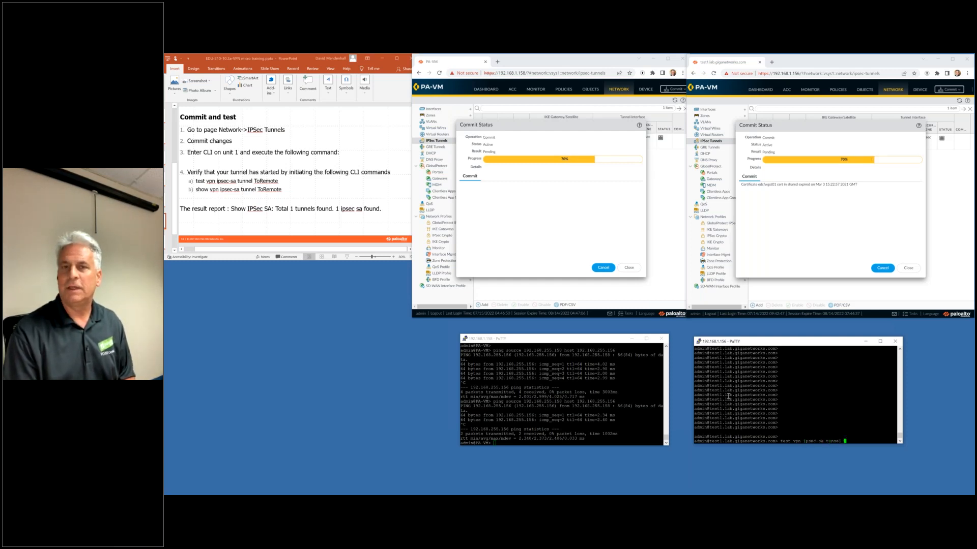
pyautogui.write('ToR')
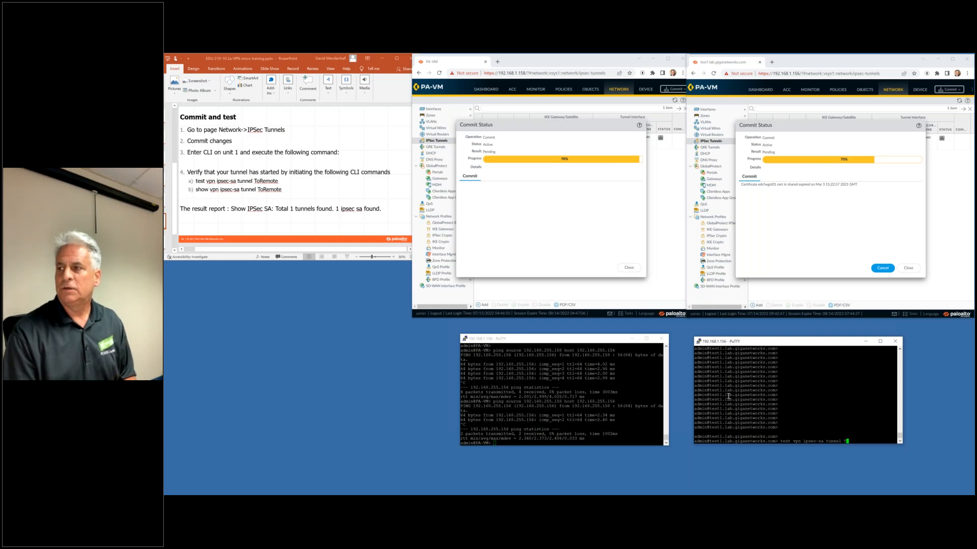
pyautogui.press('?')
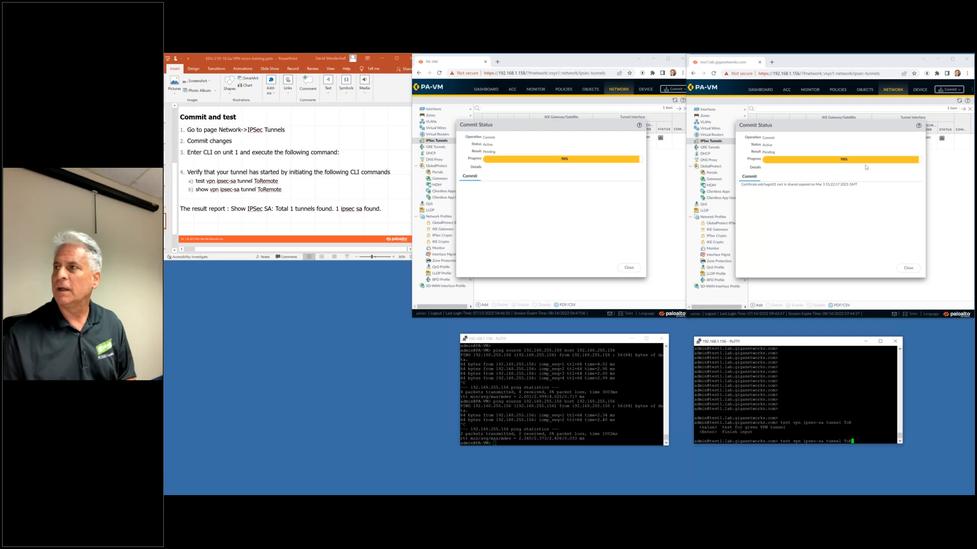
pyautogui.press('?')
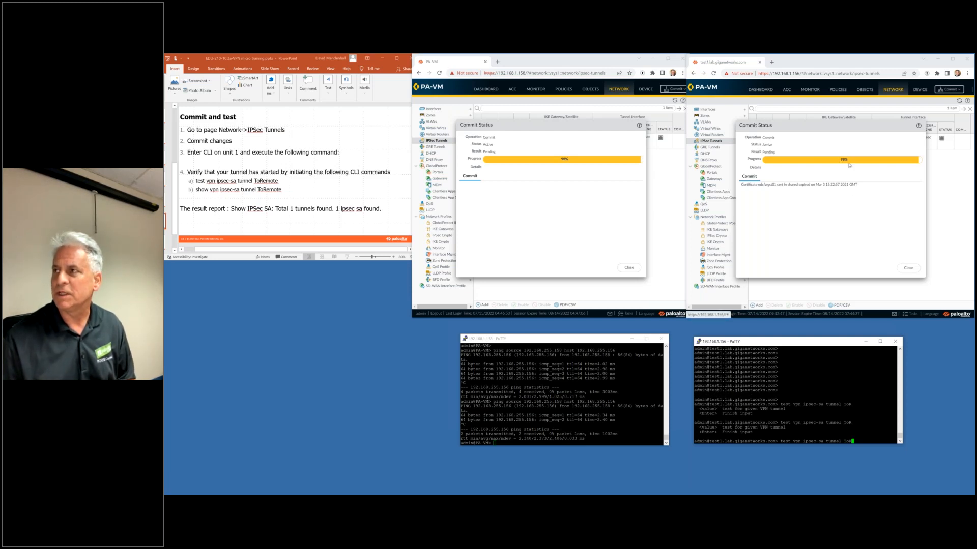
pyautogui.press('Tab')
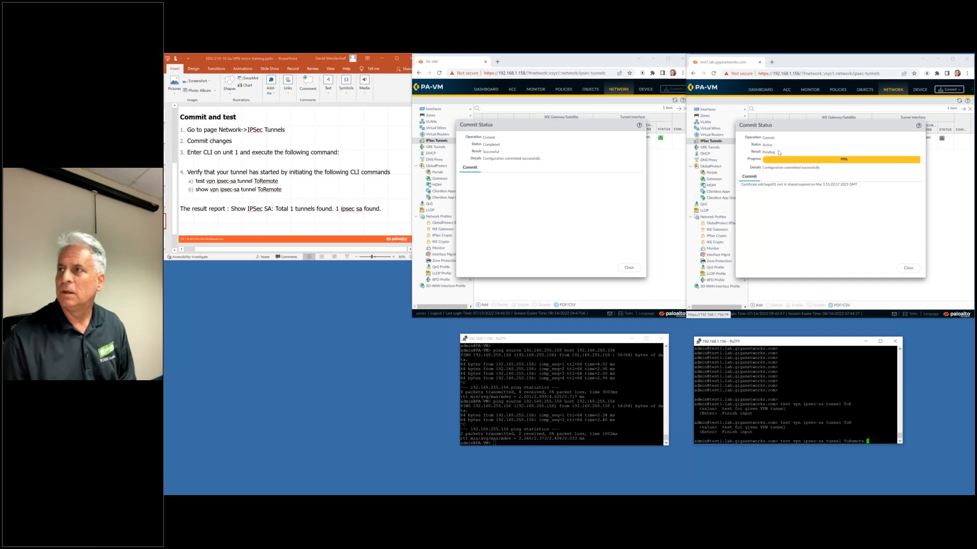
pyautogui.press('Return')
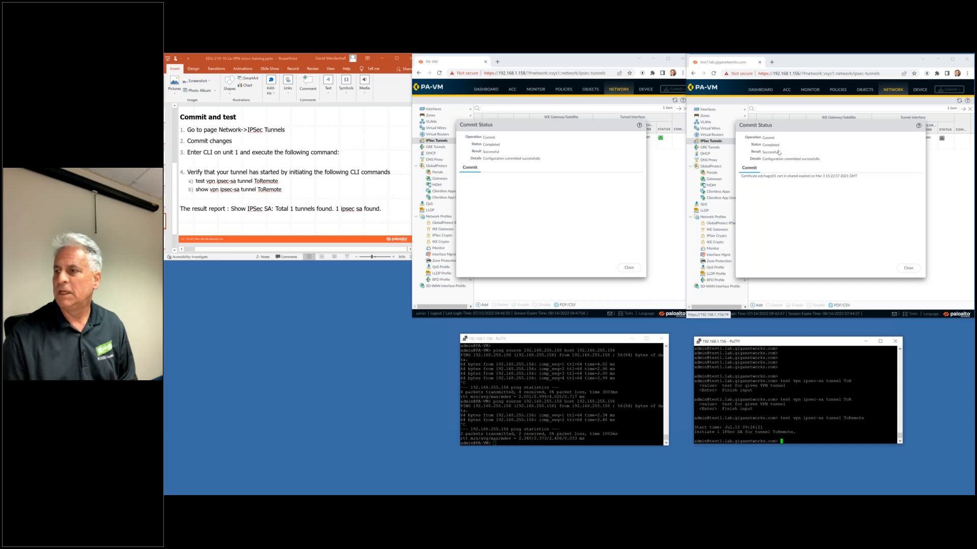
# Run 'show vpn ipsec-sa tunnel ToRemote' to confirm one IPsec SA is found.
pyautogui.press('Up')
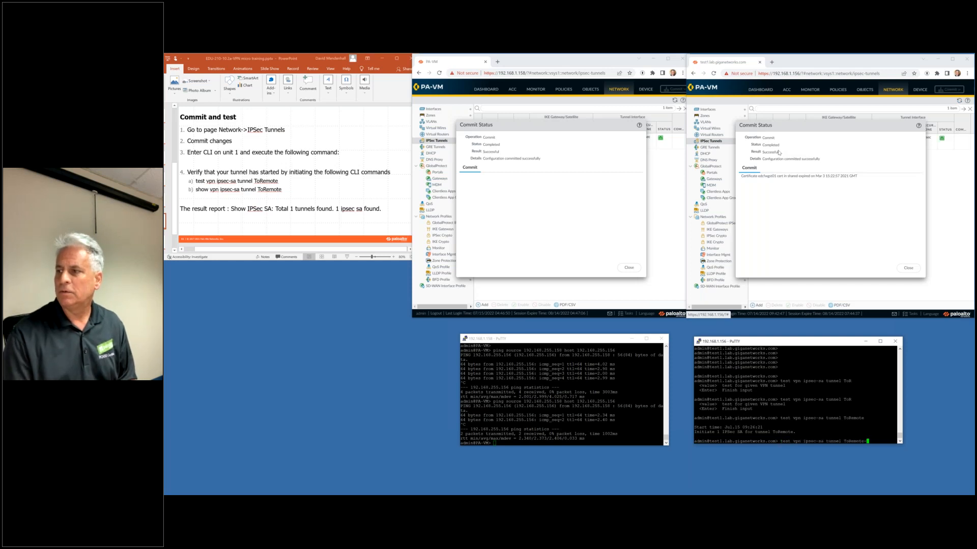
pyautogui.press('Left')
pyautogui.press('Left')
pyautogui.press('Left')
pyautogui.press('Left')
pyautogui.press('Left')
pyautogui.press('Left')
pyautogui.press('Left')
pyautogui.press('Left')
pyautogui.press('Left')
pyautogui.press('Left')
pyautogui.press('Left')
pyautogui.press('Left')
pyautogui.press('Left')
pyautogui.press('Left')
pyautogui.press('Left')
pyautogui.press('Left')
pyautogui.press('Left')
pyautogui.press('Left')
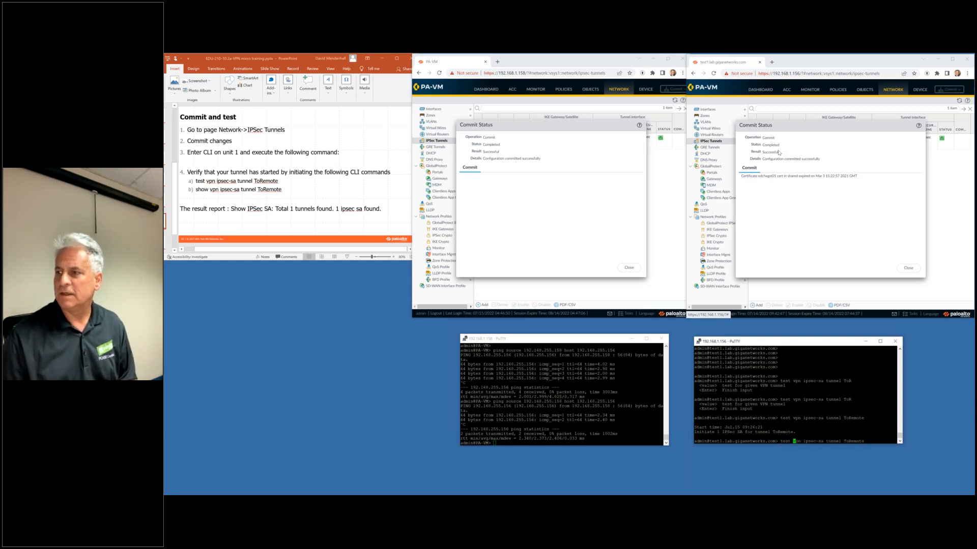
pyautogui.press('BackSpace')
pyautogui.press('BackSpace')
pyautogui.press('BackSpace')
pyautogui.press('BackSpace')
pyautogui.press('BackSpace')
pyautogui.write('show')
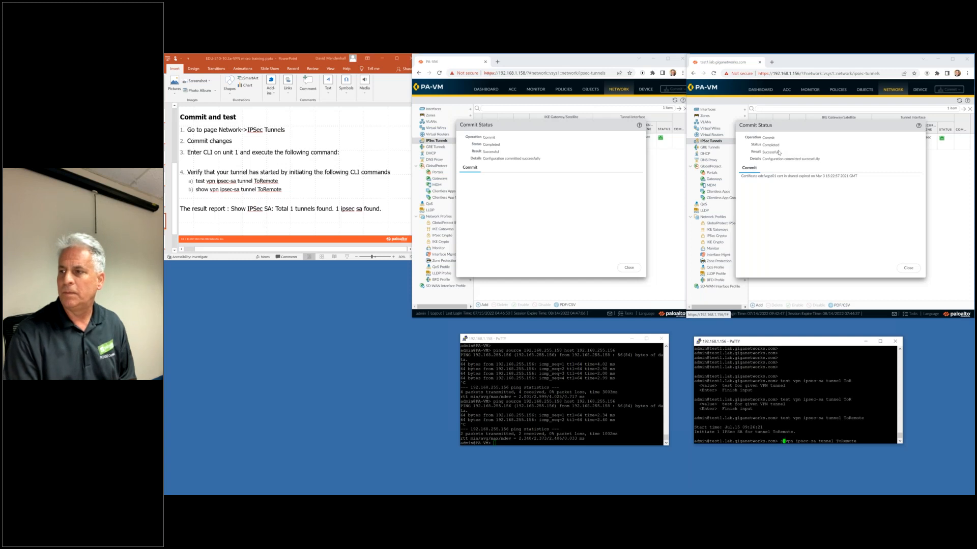
pyautogui.press('Return')
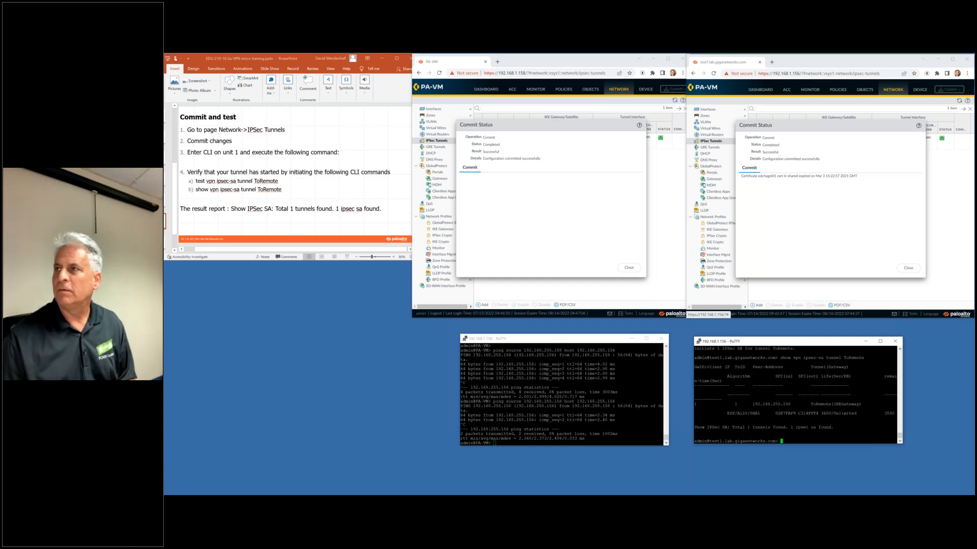
# Close both Commit Status dialogs and advance the deck to the review questions slide.
pyautogui.click(908, 268)
pyautogui.click(629, 267)
pyautogui.click(352, 162)
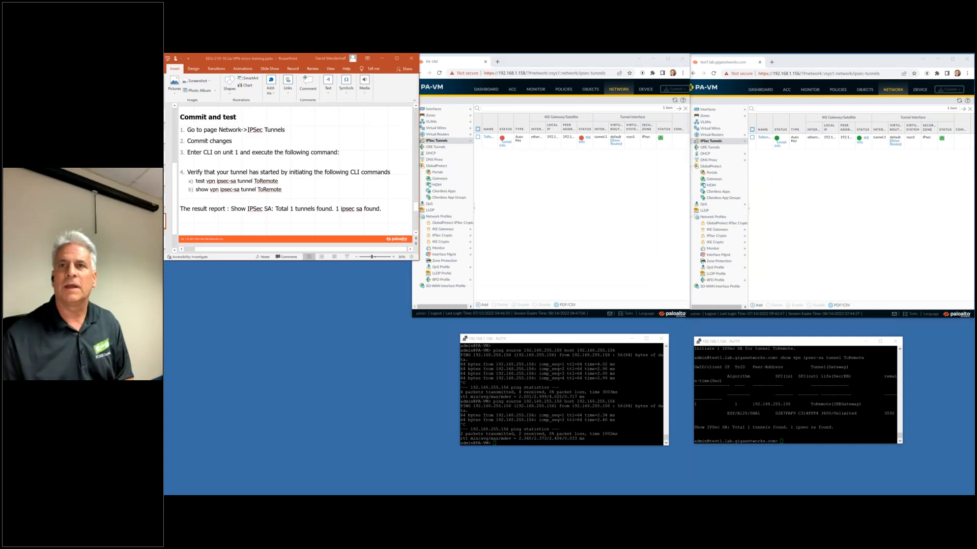
pyautogui.scroll(-1, 353, 161)
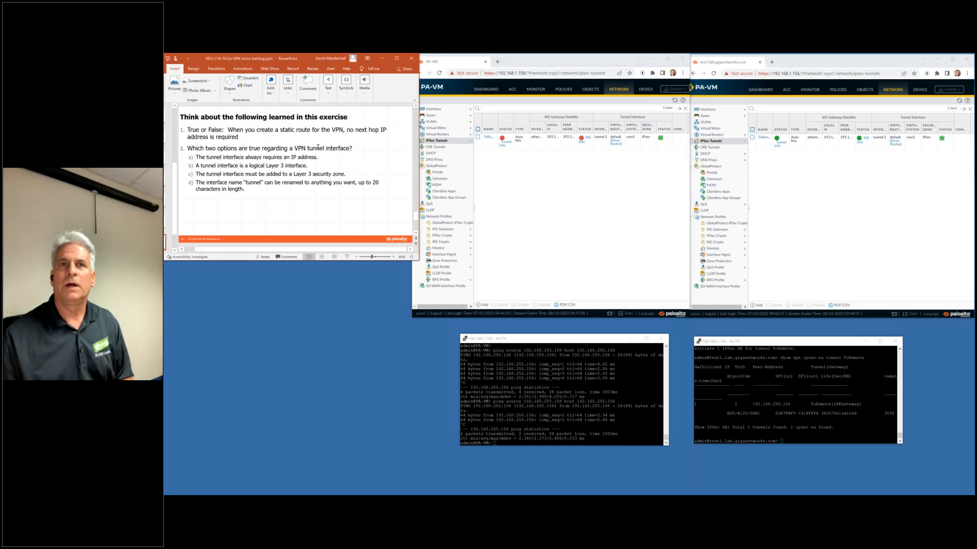